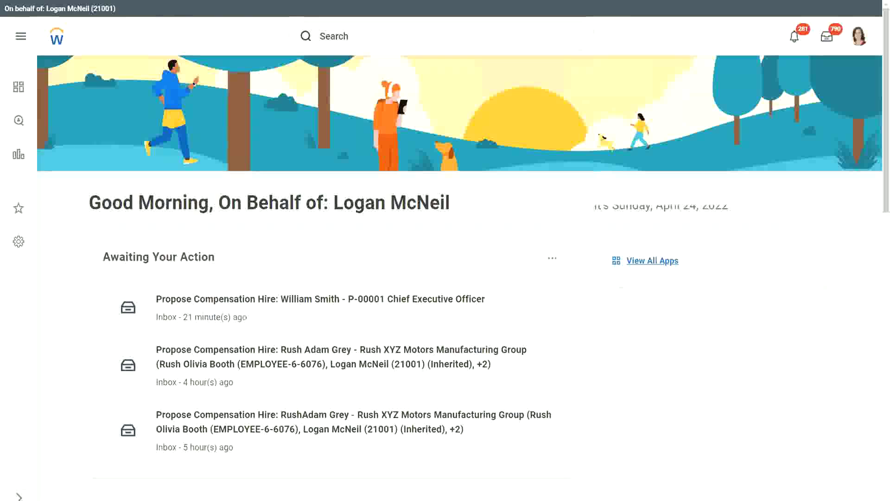
# Step: Maximize the note and paste the 'Dependent Information : Dependent' and 'Employee Information : Worker' lines at line 2
pyautogui.hotkey('alt', 'Tab')
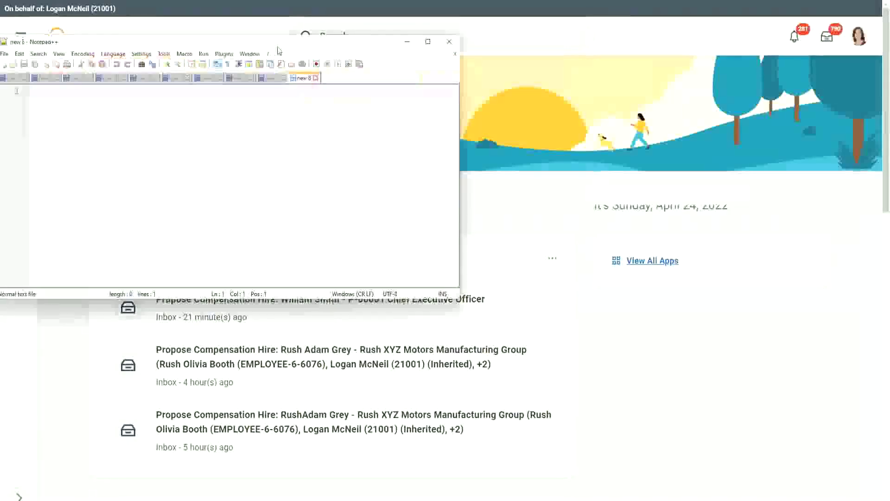
pyautogui.press('Return')
pyautogui.press('Return')
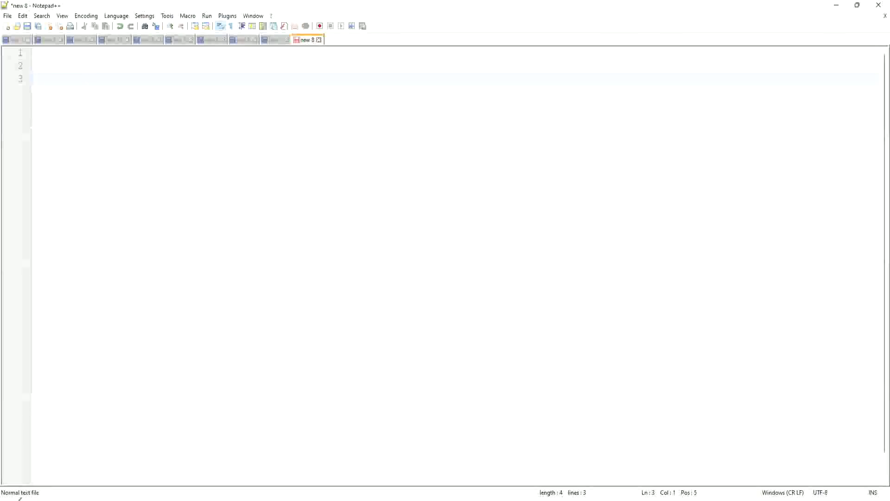
pyautogui.click(56, 67)
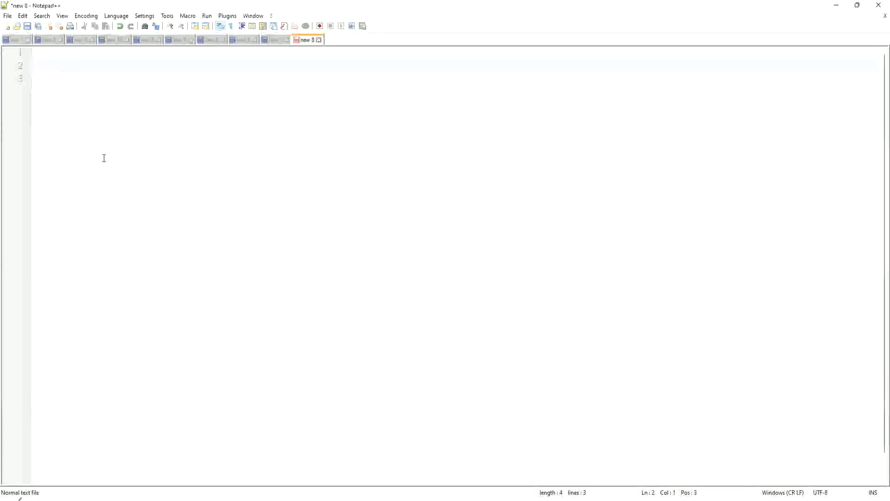
pyautogui.write('Dependent Information\t: Dependent      Employee Information\t: Worker')
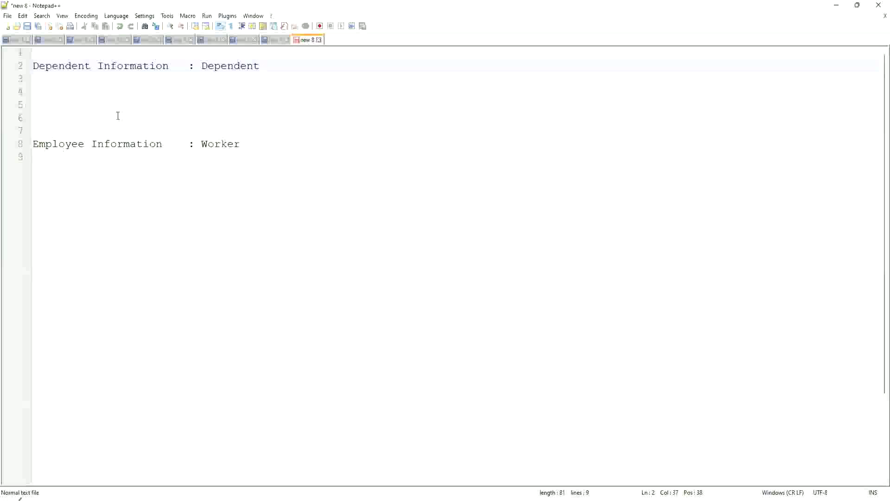
# Step: Draw a red two-way arrow linking the Dependent line 2 to the Worker line 8
pyautogui.click(252, 145)
pyautogui.press('Down')
pyautogui.press('Up')
pyautogui.press('Down')
pyautogui.click(217, 69)
pyautogui.click(212, 153)
pyautogui.click(217, 67)
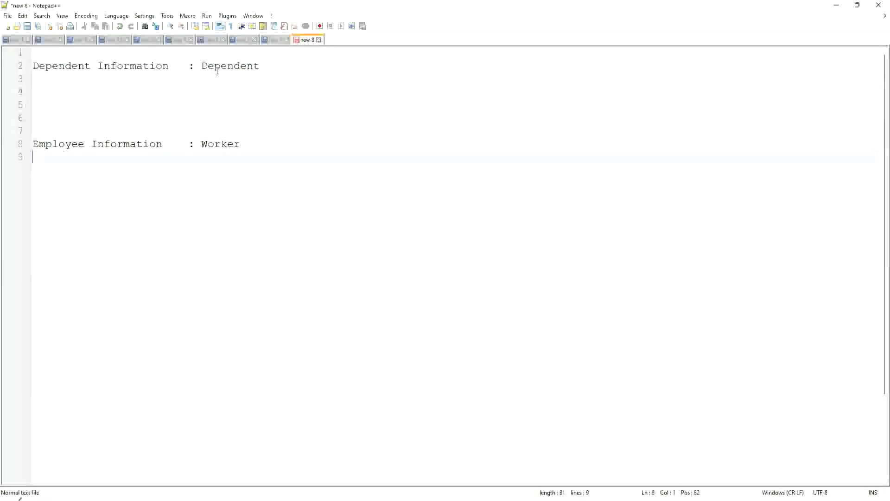
pyautogui.click(215, 145)
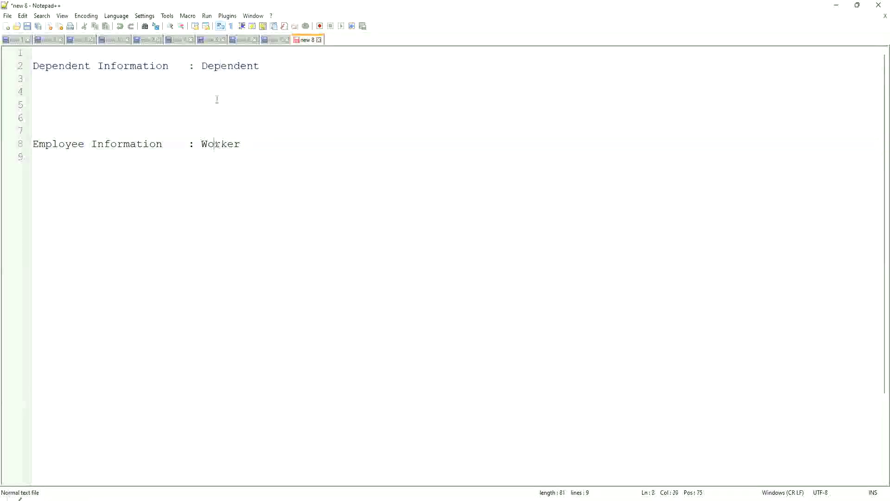
pyautogui.click(226, 68)
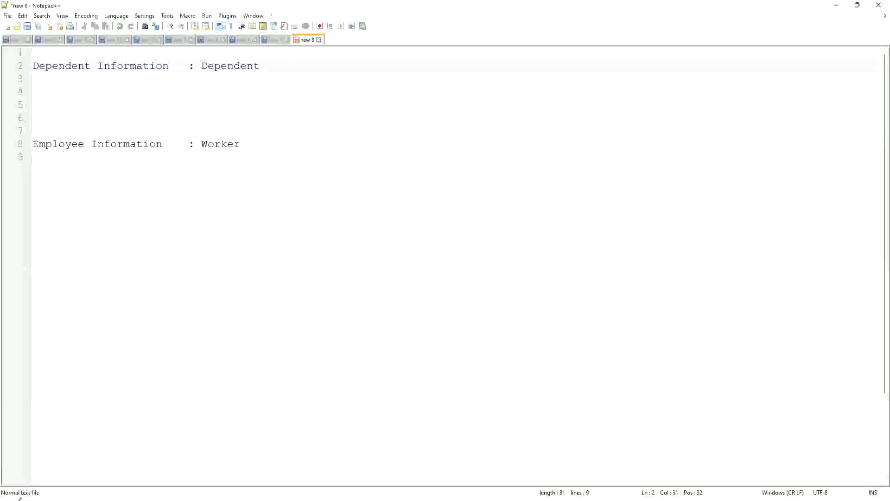
pyautogui.moveTo(216, 75); pyautogui.dragTo(216, 148)
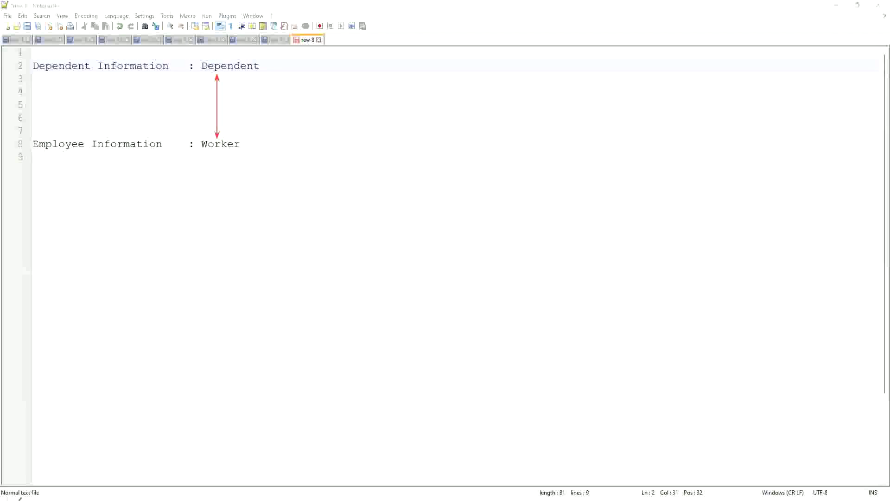
# Step: Label the arrow 'Worker:Dependent(s) = 1:many' and widen the label to fit one line
pyautogui.click(224, 109)
pyautogui.write('Worker')
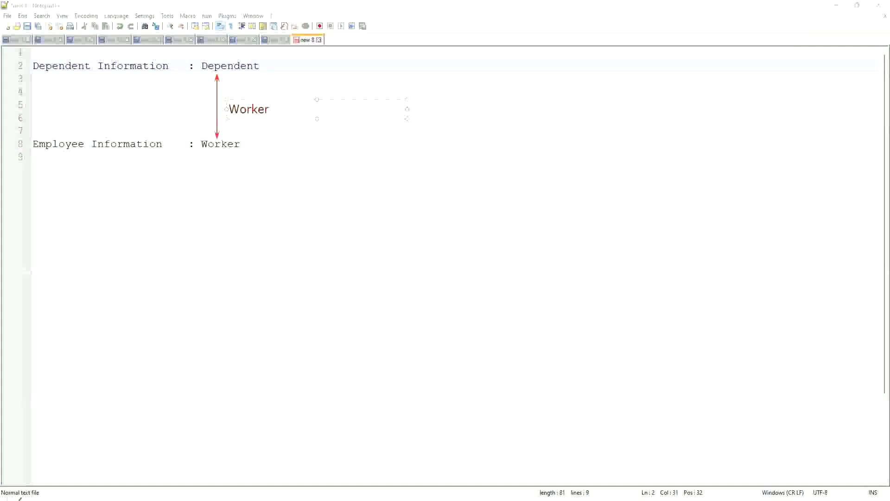
pyautogui.press('BackSpace')
pyautogui.write(': D')
pyautogui.press('BackSpace')
pyautogui.press('BackSpace')
pyautogui.write('Dependent(s')
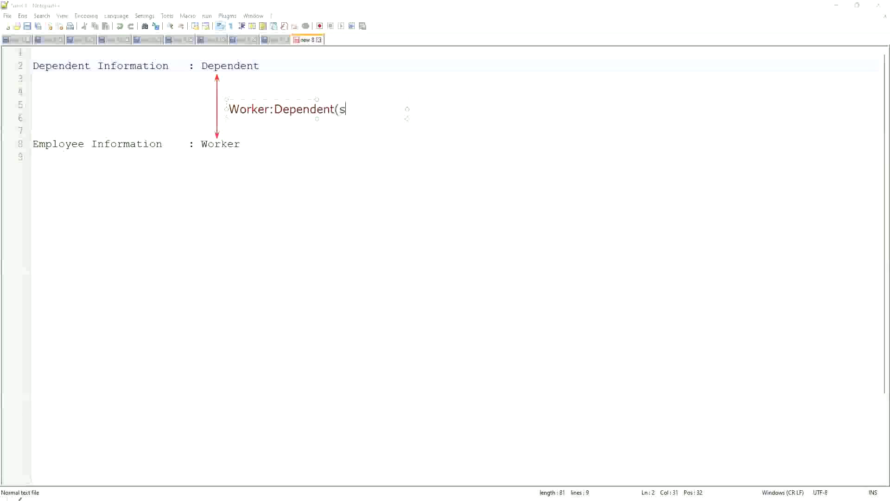
pyautogui.write(') = 1:many')
pyautogui.moveTo(407, 115); pyautogui.dragTo(481, 112)
pyautogui.click(249, 144)
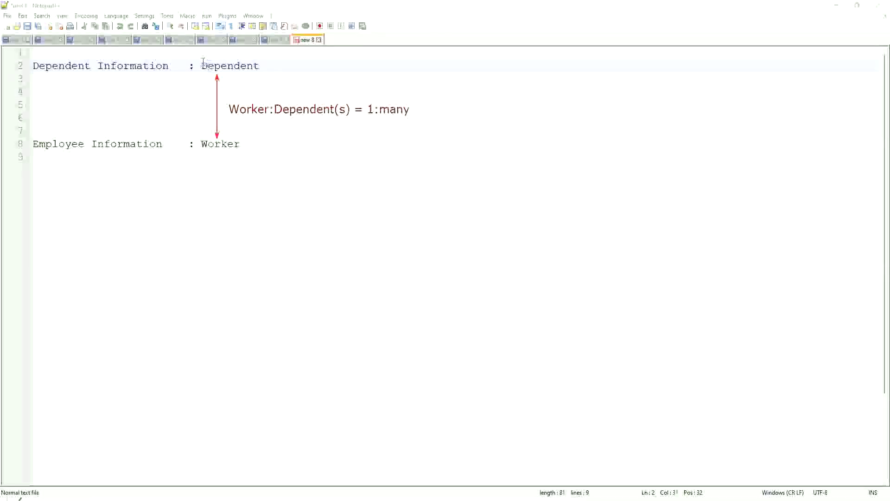
pyautogui.moveTo(202, 66); pyautogui.dragTo(269, 66)
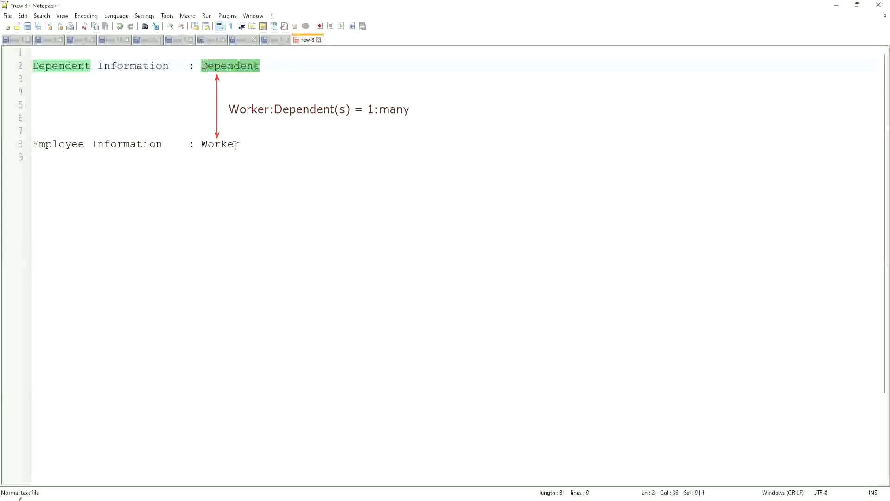
pyautogui.click(221, 67)
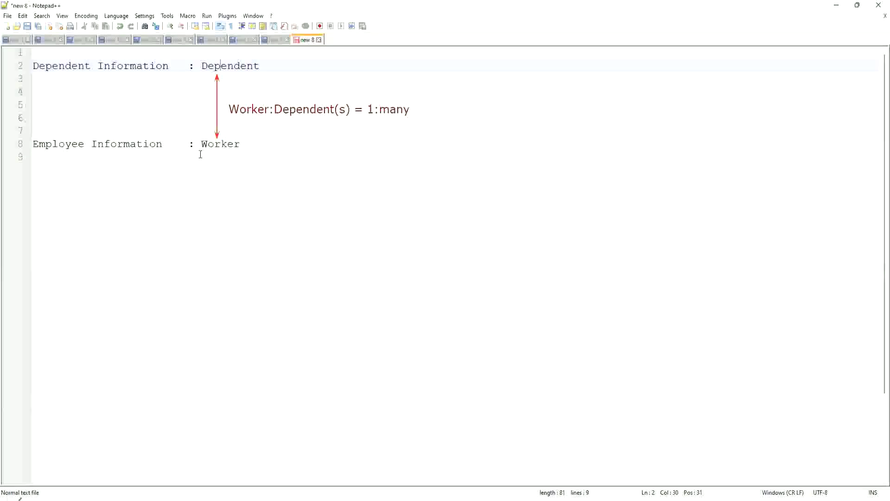
pyautogui.click(267, 66)
pyautogui.click(265, 156)
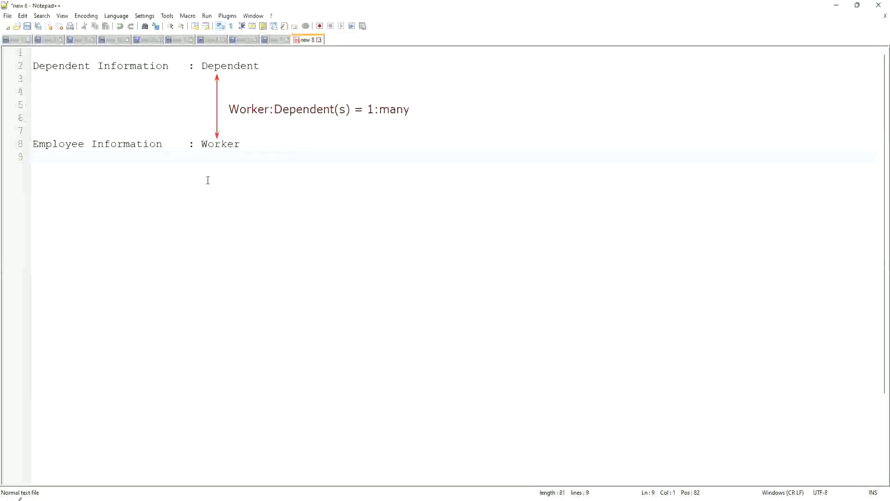
# Step: Remove the stray backslash and type 'Age of the Eldest Dependent of a Worker' on line 11
pyautogui.write('\\')
pyautogui.press('BackSpace')
pyautogui.press('Return')
pyautogui.press('Return')
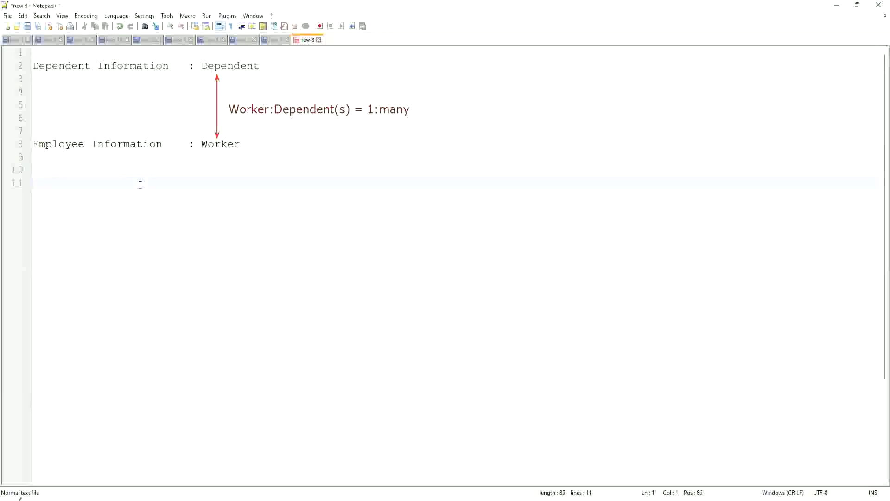
pyautogui.write('Age of the Eldest Dependent ')
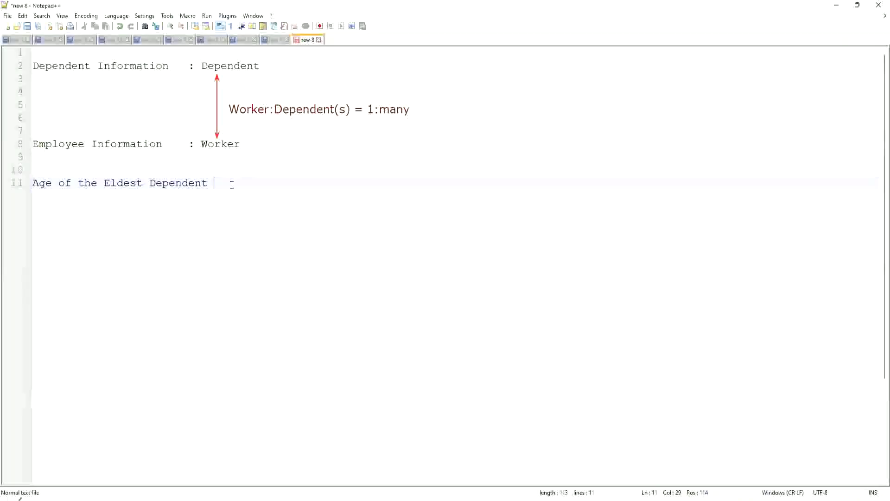
pyautogui.write('of a Worker')
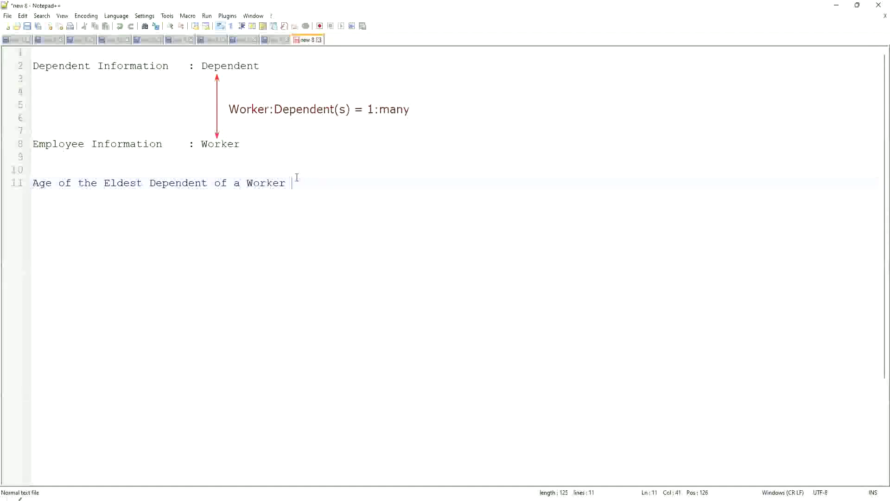
pyautogui.press('Return')
pyautogui.press('Return')
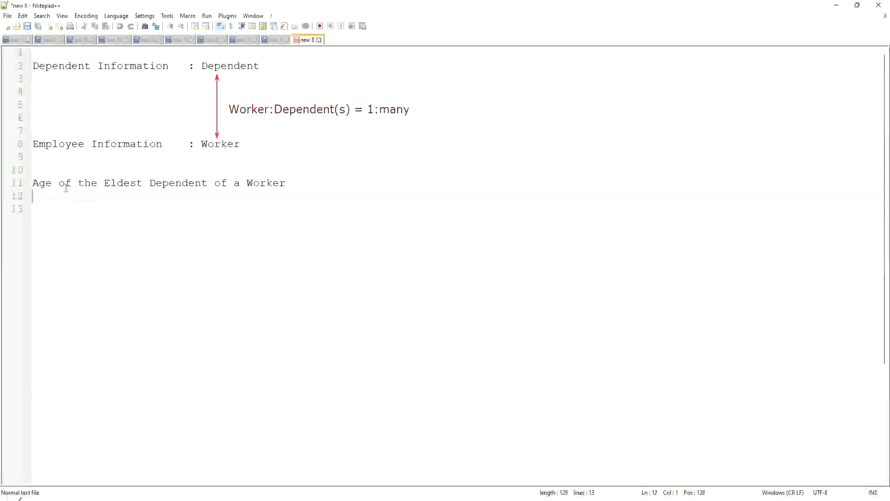
pyautogui.click(51, 183)
pyautogui.moveTo(32, 184); pyautogui.dragTo(298, 181)
pyautogui.click(298, 181)
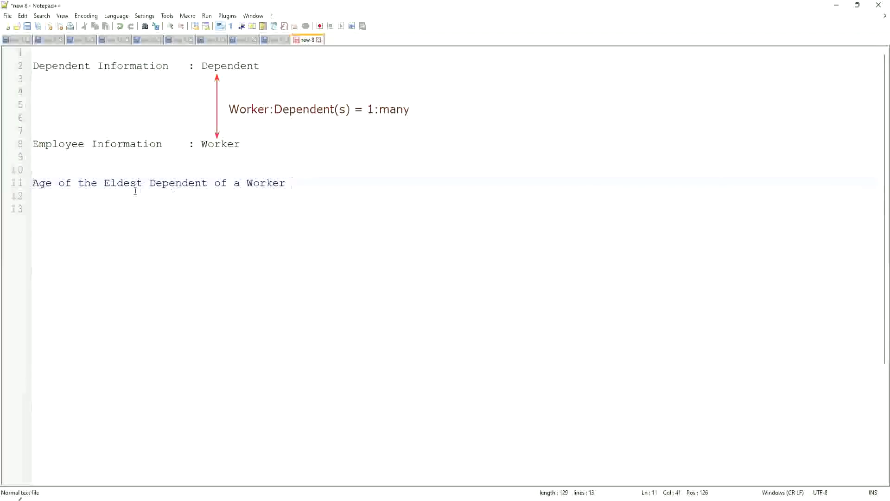
pyautogui.moveTo(104, 182); pyautogui.dragTo(286, 182)
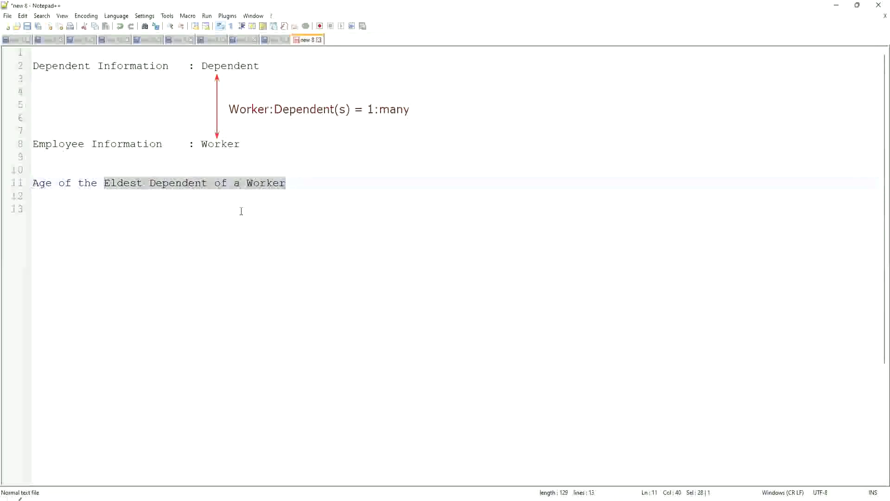
pyautogui.click(183, 183)
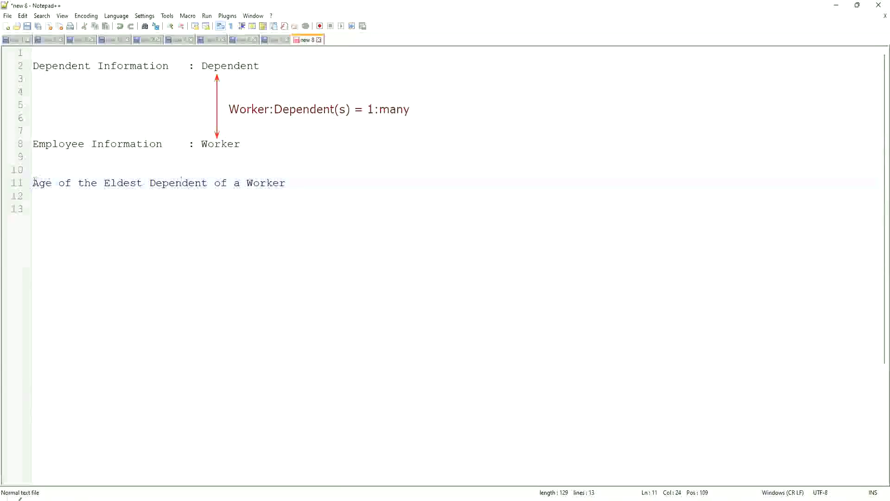
pyautogui.click(32, 182)
pyautogui.moveTo(57, 183); pyautogui.dragTo(207, 183)
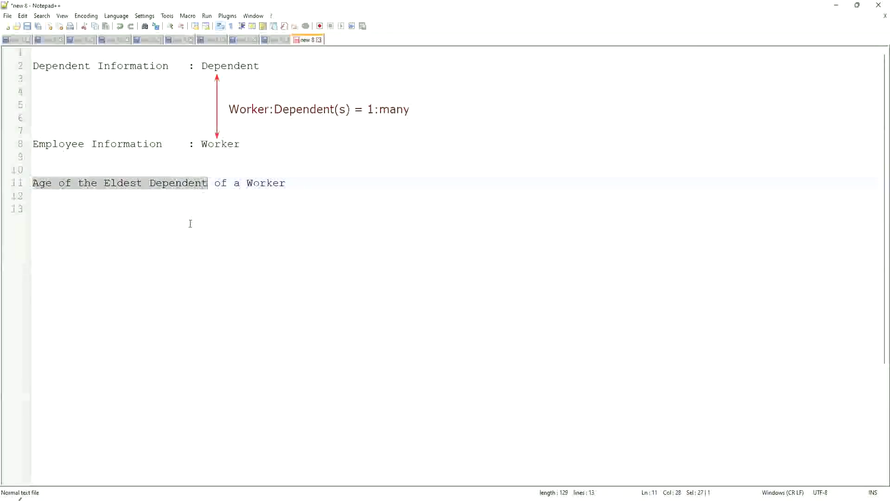
pyautogui.click(158, 206)
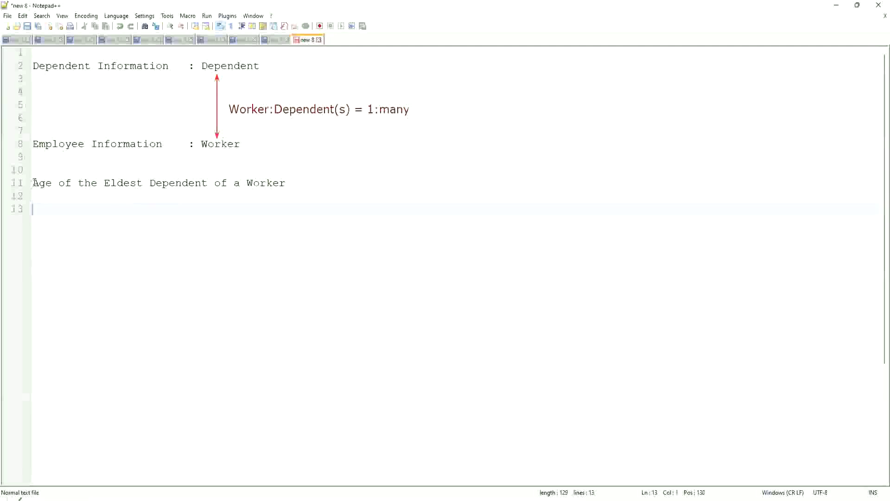
pyautogui.moveTo(33, 183); pyautogui.dragTo(215, 183)
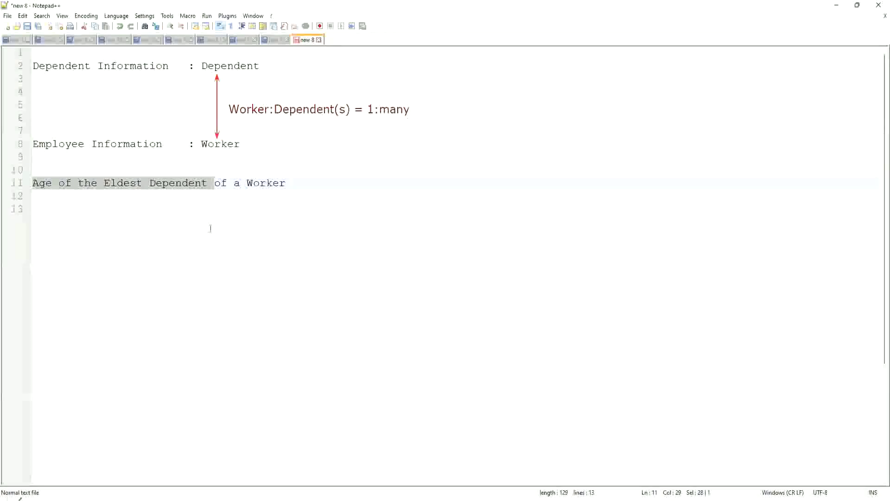
pyautogui.click(298, 184)
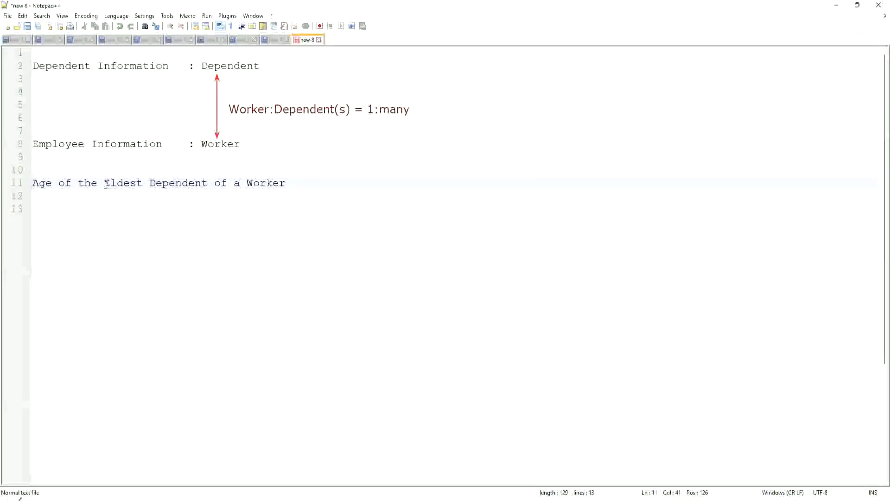
pyautogui.moveTo(104, 183); pyautogui.dragTo(288, 184)
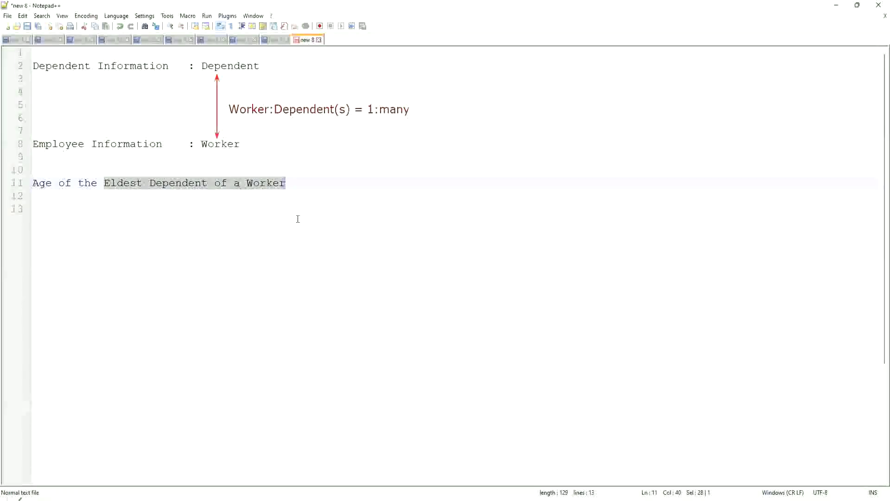
pyautogui.click(302, 183)
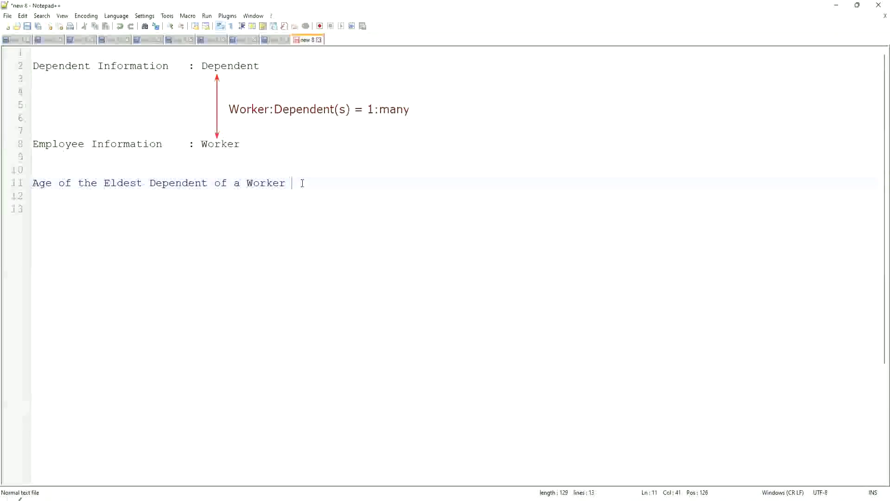
# Step: Type 'How to find the Eldest Dependent ??' on line 13, then 'Basis of the Age of the Dependent' beneath
pyautogui.press('Return')
pyautogui.press('Return')
pyautogui.press('Return')
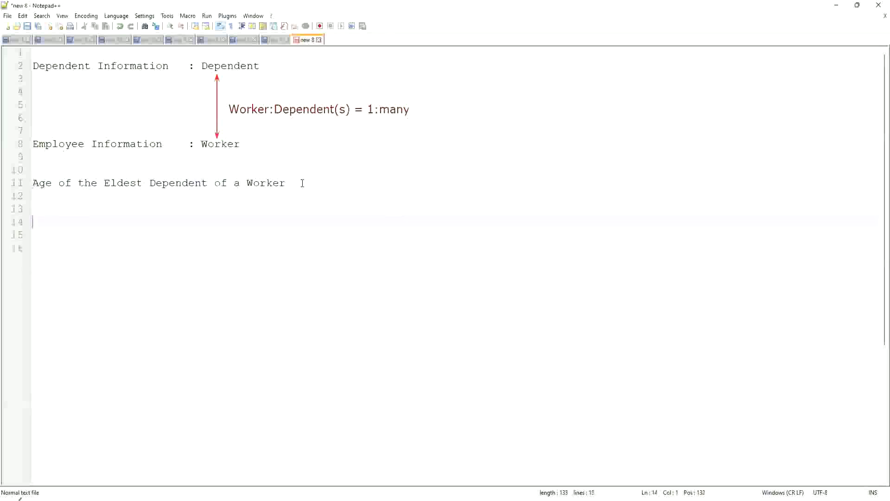
pyautogui.press('Up')
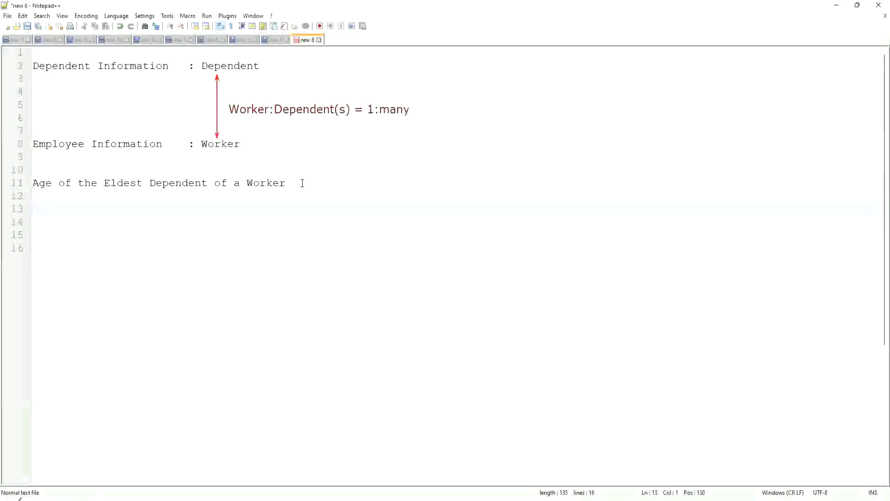
pyautogui.write('How to')
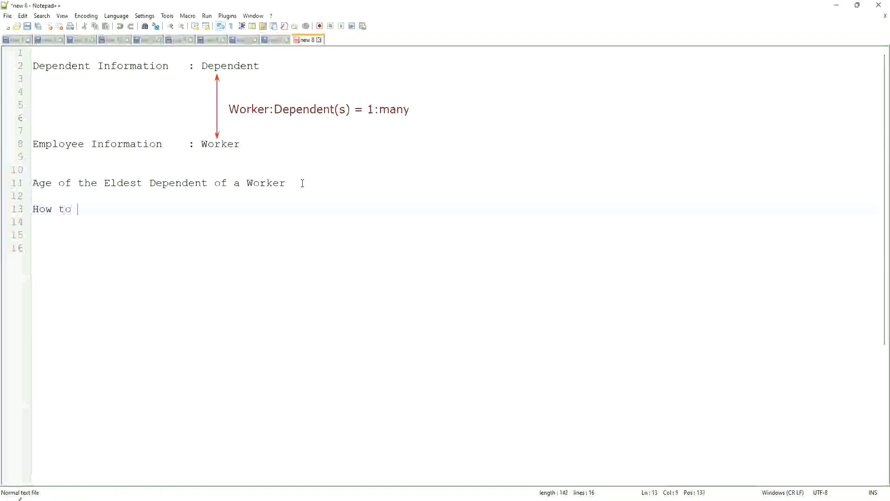
pyautogui.press('BackSpace')
pyautogui.press('BackSpace')
pyautogui.press('BackSpace')
pyautogui.press('BackSpace')
pyautogui.press('BackSpace')
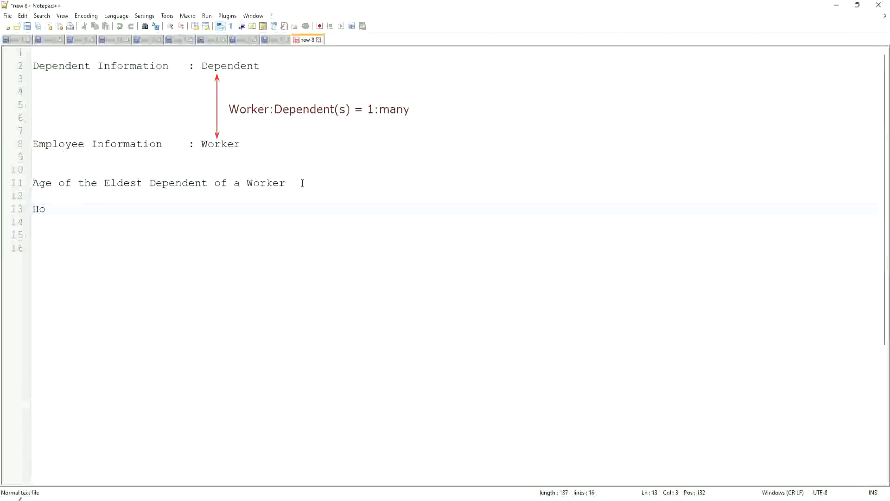
pyautogui.write('w to find ')
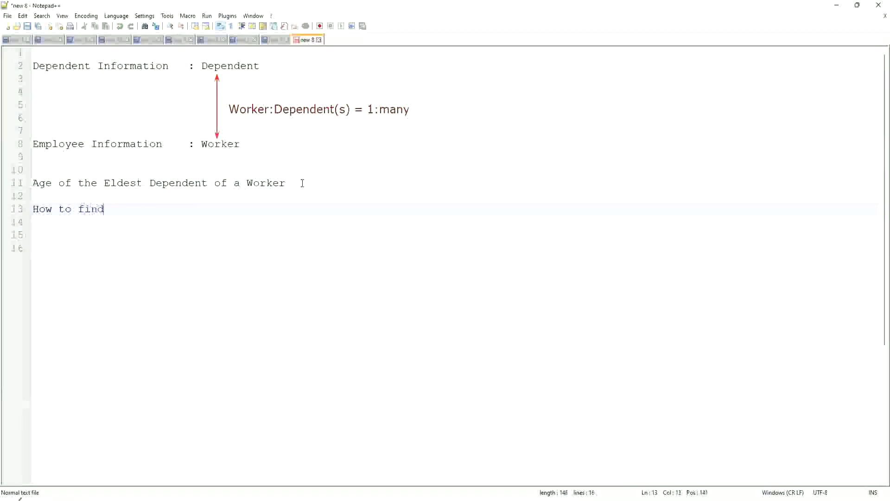
pyautogui.write('the Eld')
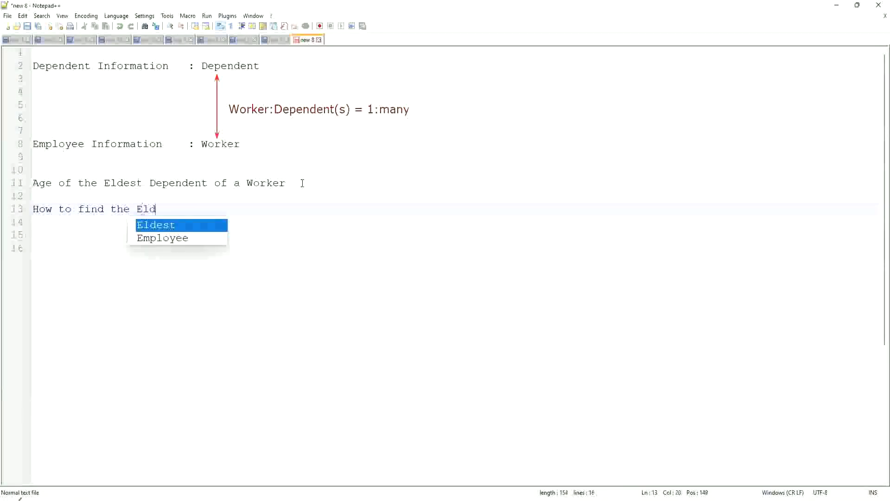
pyautogui.write('est Dependent ??')
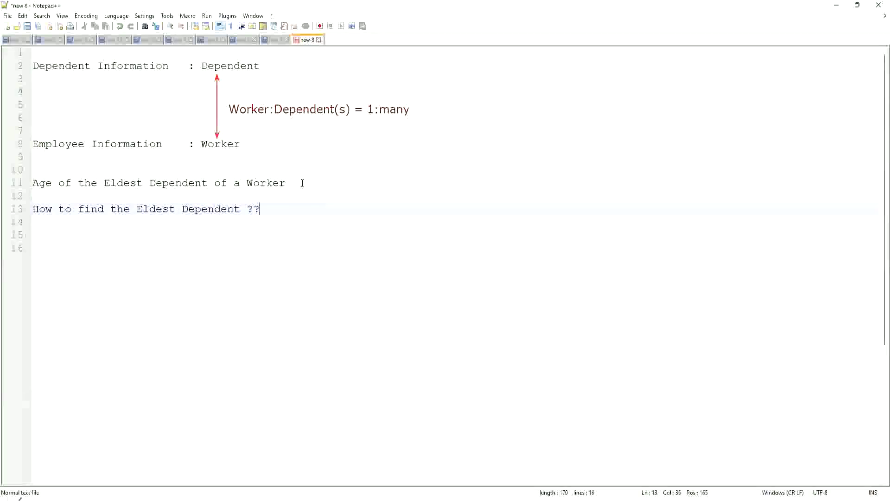
pyautogui.press('Return')
pyautogui.press('Return')
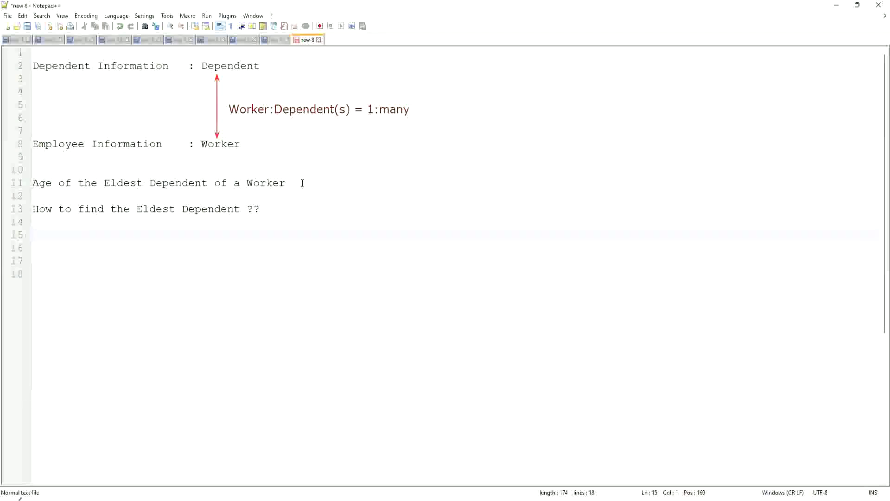
pyautogui.write('Basis of the Age of the Dependent')
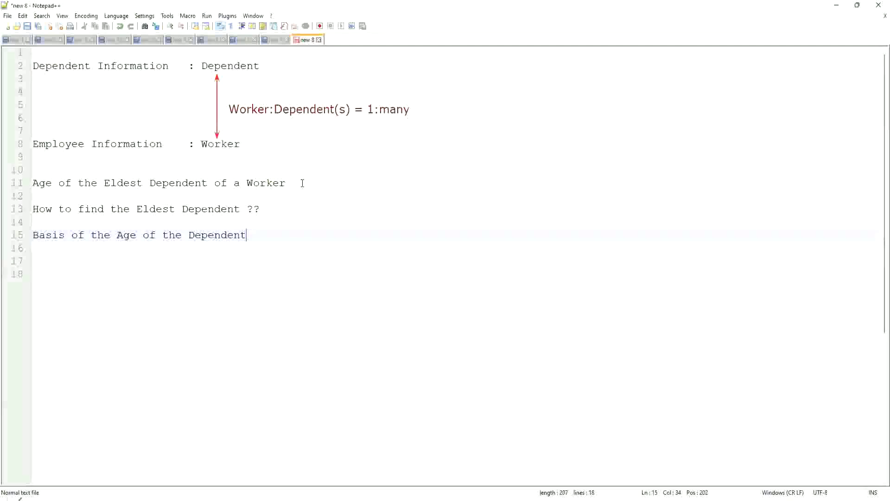
pyautogui.press('Return')
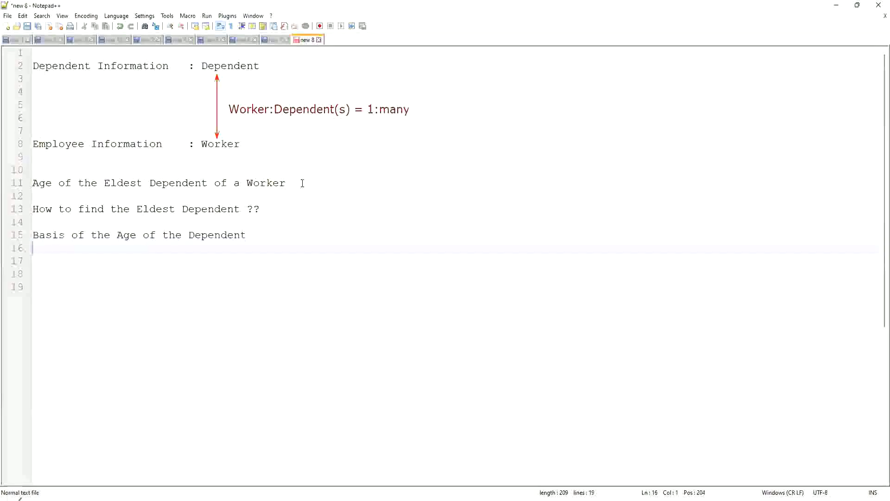
# Step: Type the sample ages and correct them to read '15, 10, 42'
pyautogui.write('10')
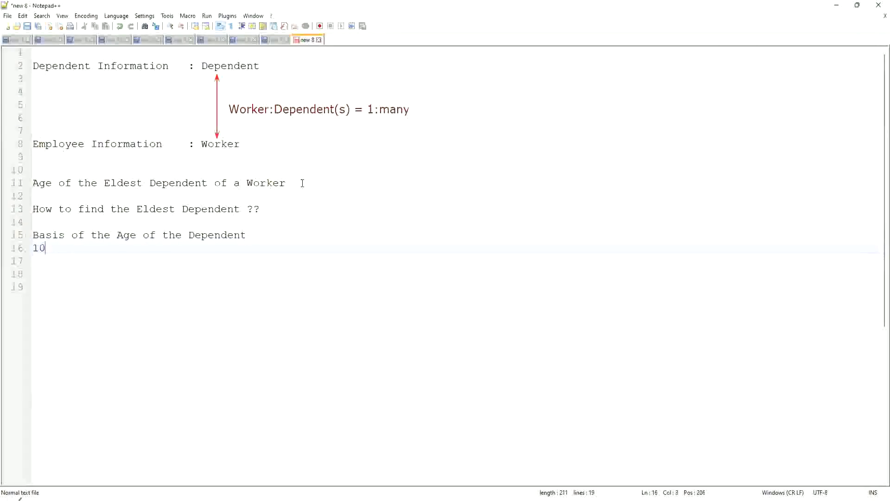
pyautogui.write(', 15, 42')
pyautogui.press('Left')
pyautogui.press('Left')
pyautogui.press('Left')
pyautogui.press('Left')
pyautogui.press('Left')
pyautogui.press('Left')
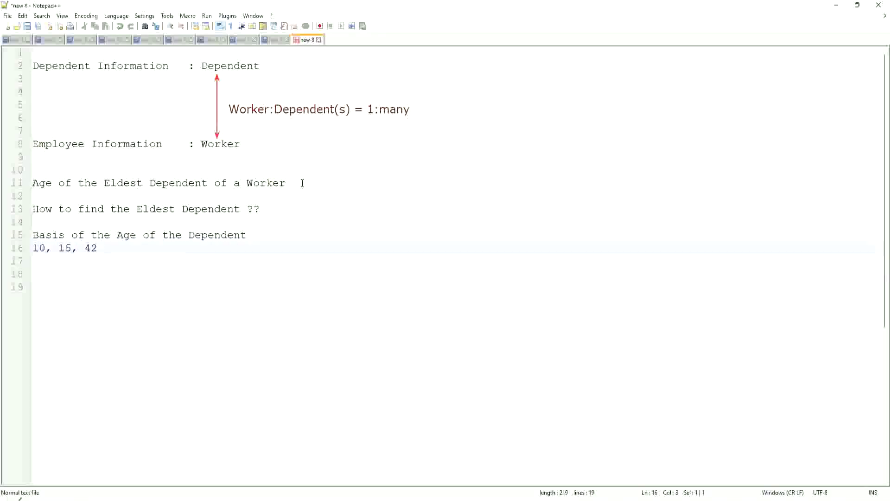
pyautogui.press('Delete')
pyautogui.write('5')
pyautogui.press('Right')
pyautogui.press('Right')
pyautogui.press('Right')
pyautogui.press('Delete')
pyautogui.write('0')
# Step: Start a new line below the ages reading 'Sort - Desending'
pyautogui.press('End')
pyautogui.press('Return')
pyautogui.press('Return')
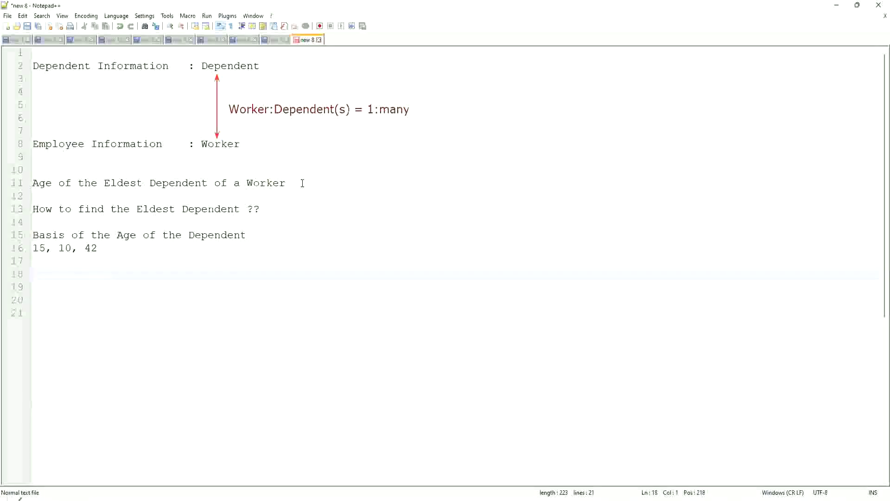
pyautogui.write('Sort - Des')
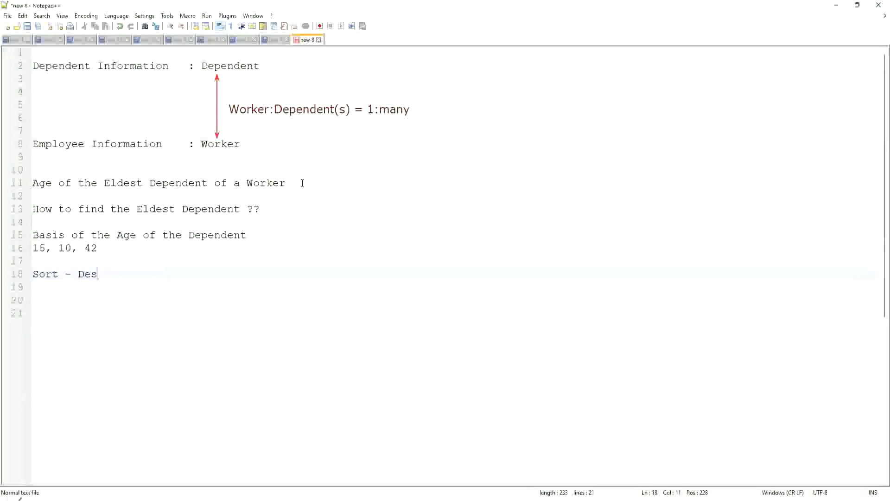
pyautogui.write('ending')
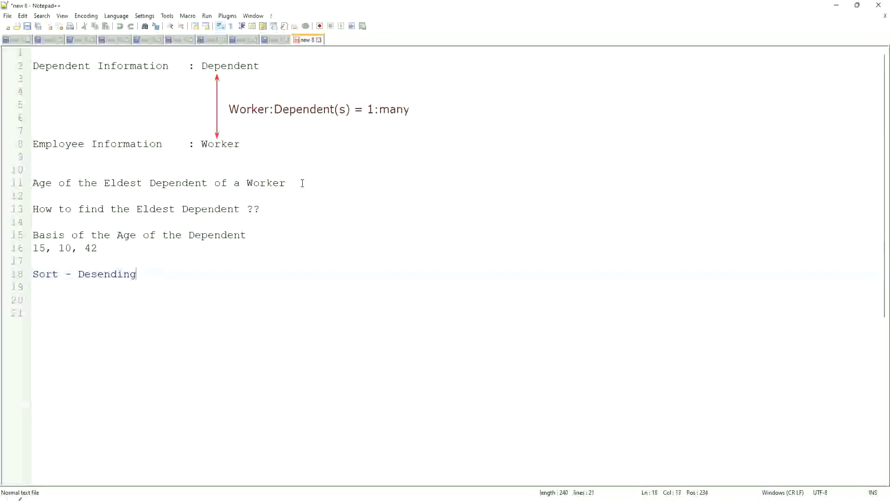
# Step: Fix the spelling to 'Descending' and append ': 42, 15, 10', highlighting the 42
pyautogui.press('Left')
pyautogui.press('Left')
pyautogui.press('Left')
pyautogui.press('Left')
pyautogui.press('Left')
pyautogui.press('Left')
pyautogui.press('Left')
pyautogui.press('Left')
pyautogui.write('c')
pyautogui.press('Right')
pyautogui.press('Right')
pyautogui.press('Right')
pyautogui.press('Right')
pyautogui.press('Right')
pyautogui.press('Right')
pyautogui.press('Right')
pyautogui.write(': 42, 15, 10')
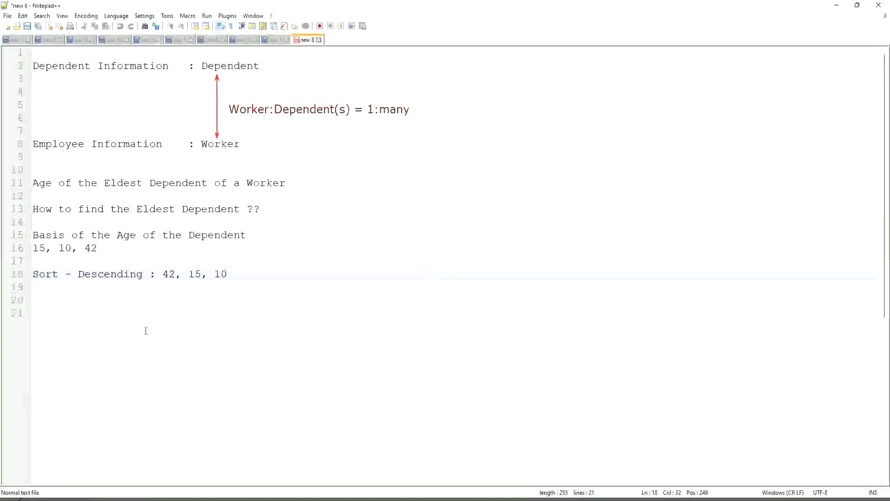
pyautogui.moveTo(163, 274); pyautogui.dragTo(181, 274)
pyautogui.click(167, 273)
pyautogui.moveTo(161, 273); pyautogui.dragTo(176, 273)
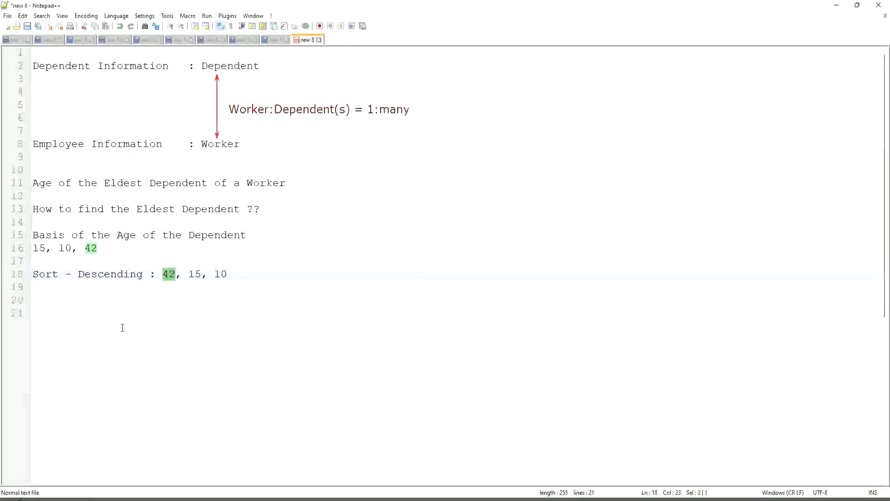
pyautogui.click(266, 276)
# Step: Add the line 'Take the First One', then an 'Eldest' heading after blank lines
pyautogui.press('Return')
pyautogui.write('Take th')
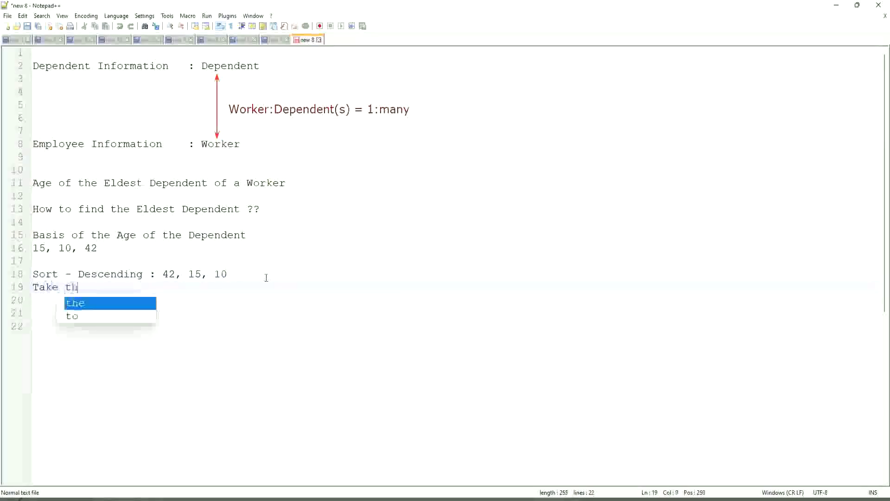
pyautogui.write('e First One')
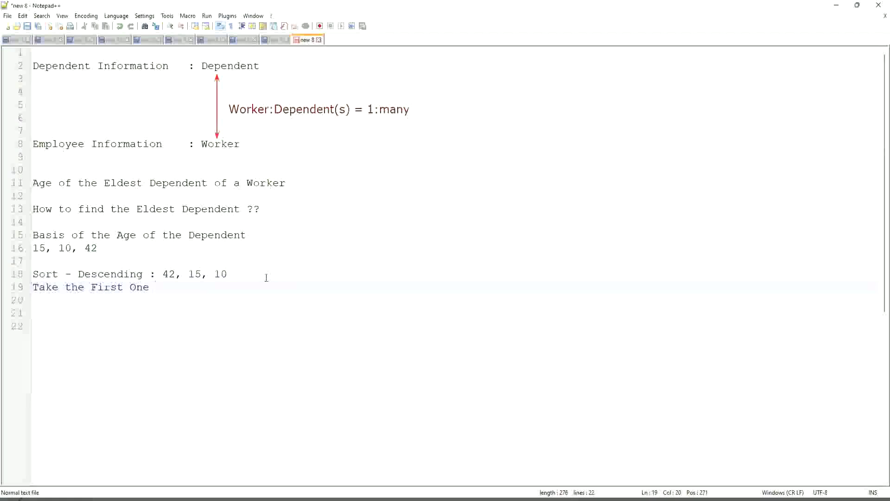
pyautogui.press('Down')
pyautogui.press('Return')
pyautogui.press('Return')
pyautogui.write('Eldest')
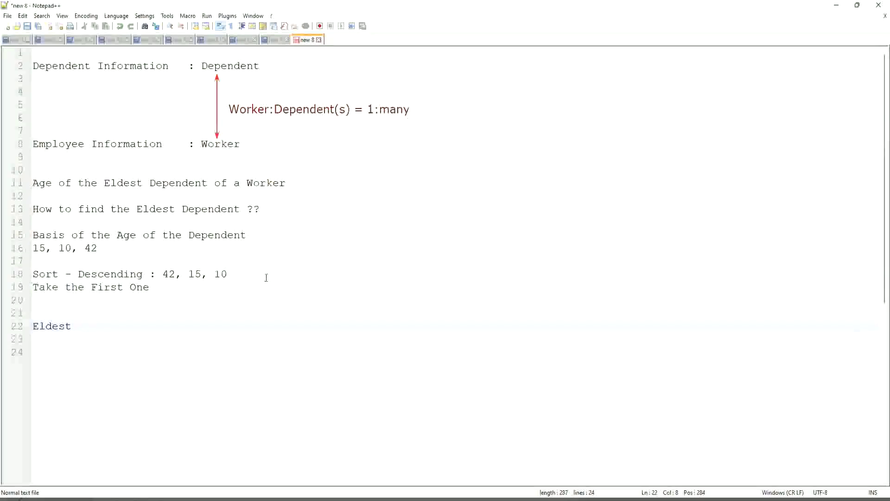
# Step: Add the age 35 on a new line 17 beneath the ages list
pyautogui.click(112, 248)
pyautogui.press('Return')
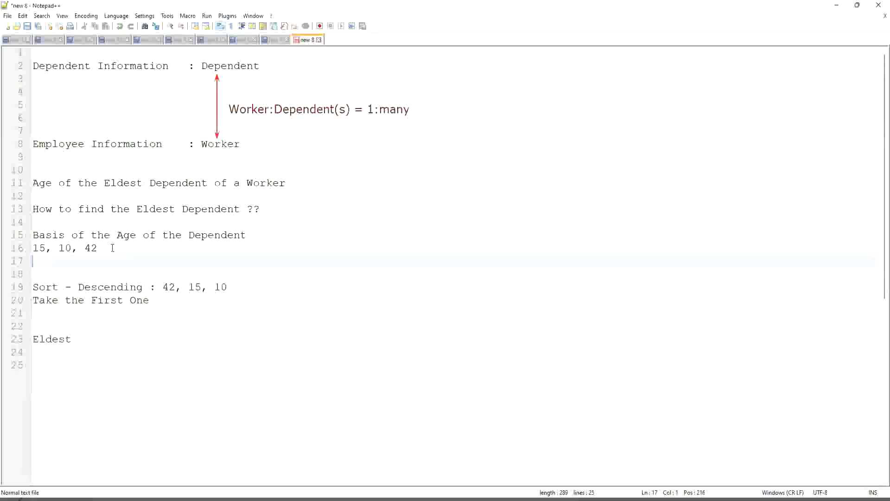
pyautogui.write('35')
# Step: Toggle a bookmark on line 17 on and off, then highlight the word Eldest
pyautogui.moveTo(50, 261); pyautogui.dragTo(34, 270)
pyautogui.click(28, 261)
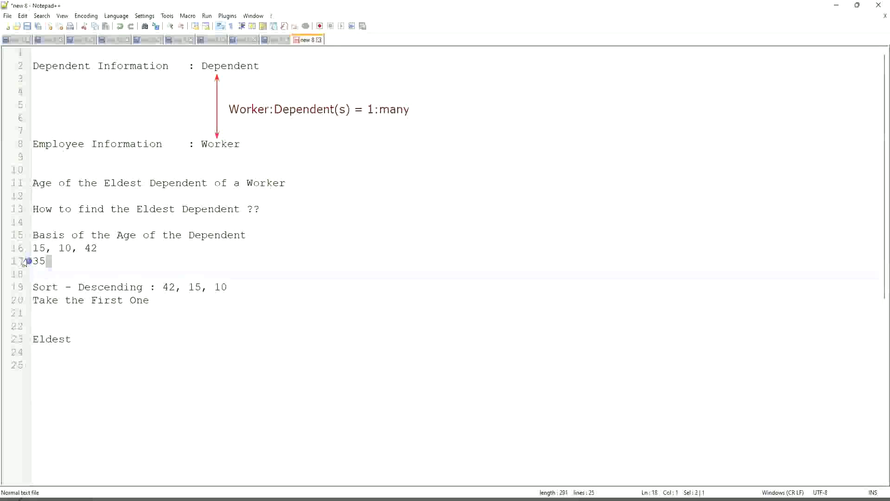
pyautogui.click(68, 260)
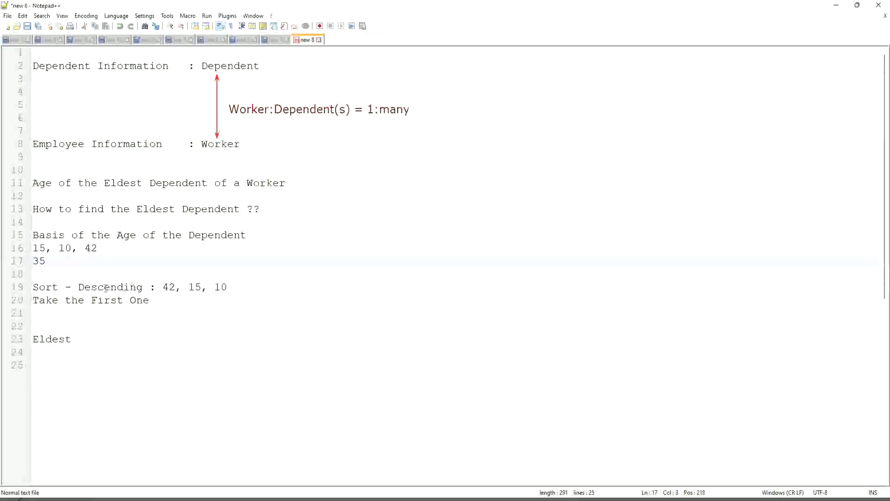
pyautogui.click(161, 286)
pyautogui.click(249, 288)
pyautogui.click(166, 299)
pyautogui.doubleClick(42, 343)
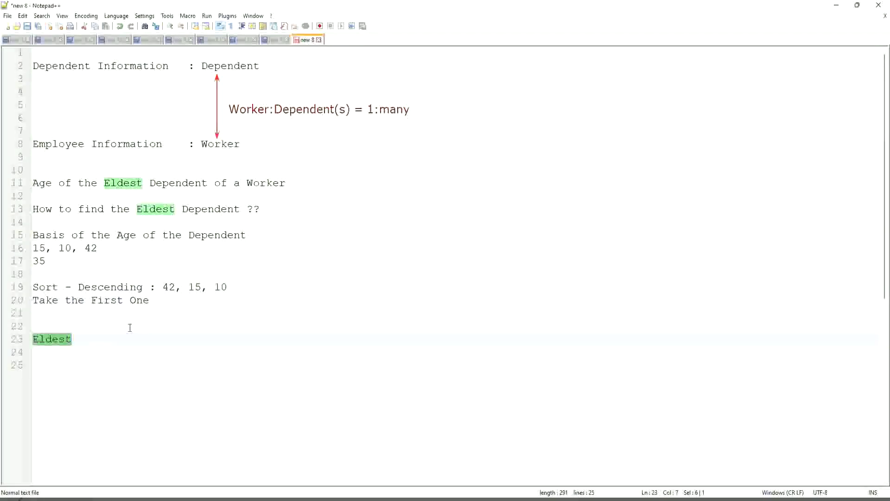
# Step: Append ', 45,63' to the ages line, then overwrite 45 with 42 to give a duplicate 42
pyautogui.click(105, 249)
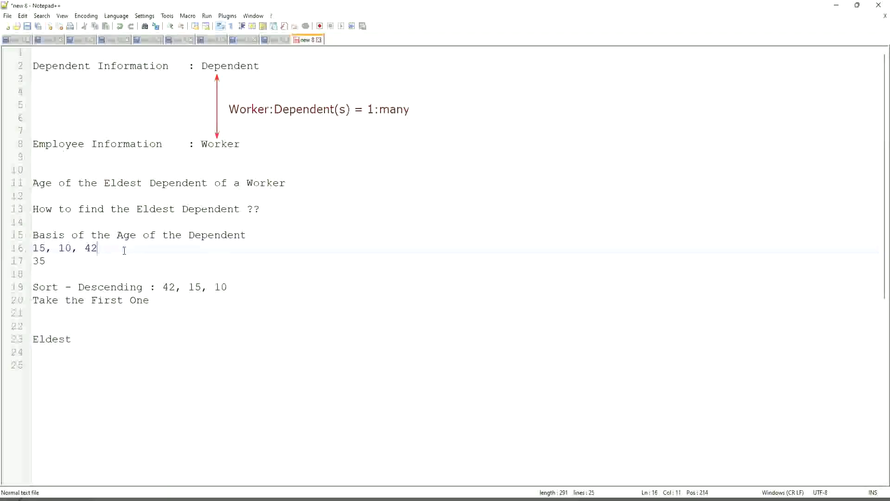
pyautogui.write(', 45')
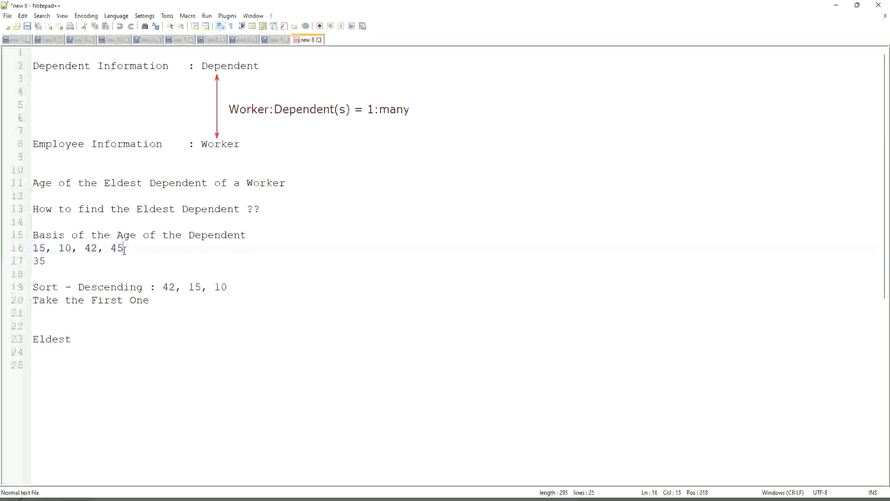
pyautogui.write(',63')
pyautogui.press('Left')
pyautogui.press('Left')
pyautogui.press('Left')
pyautogui.press('Left')
pyautogui.press('Left')
pyautogui.hotkey('shift', 'Right')
pyautogui.hotkey('shift', 'Right')
pyautogui.write('42')
pyautogui.press('Left')
pyautogui.press('Left')
# Step: Delete the trailing 63 so the ages line reads '15, 10, 42, 42'
pyautogui.press('BackSpace')
pyautogui.press('Right')
pyautogui.press('Right')
pyautogui.press('Right')
pyautogui.press('Left')
pyautogui.press('Left')
pyautogui.press('Left')
pyautogui.press('Left')
pyautogui.press('Left')
pyautogui.press('Left')
pyautogui.press('Left')
pyautogui.press('Left')
pyautogui.press('Left')
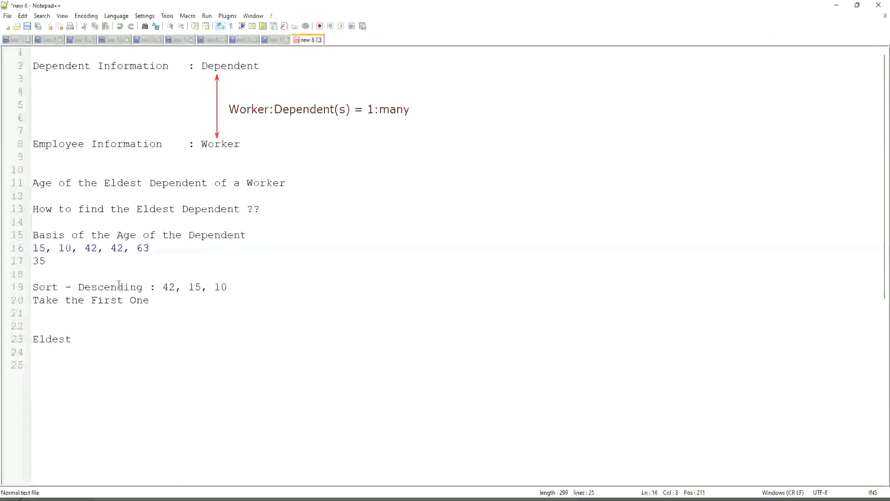
pyautogui.press('Right')
pyautogui.press('Right')
pyautogui.press('Right')
pyautogui.press('Right')
pyautogui.press('Right')
pyautogui.press('Right')
pyautogui.press('Right')
pyautogui.press('Right')
pyautogui.hotkey('shift', 'Right')
pyautogui.hotkey('shift', 'Right')
pyautogui.hotkey('shift', 'Right')
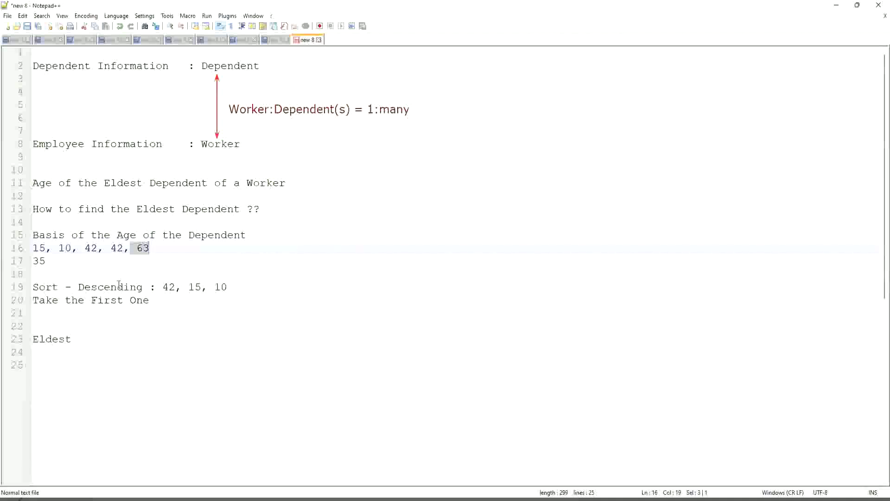
pyautogui.press('BackSpace')
pyautogui.press('BackSpace')
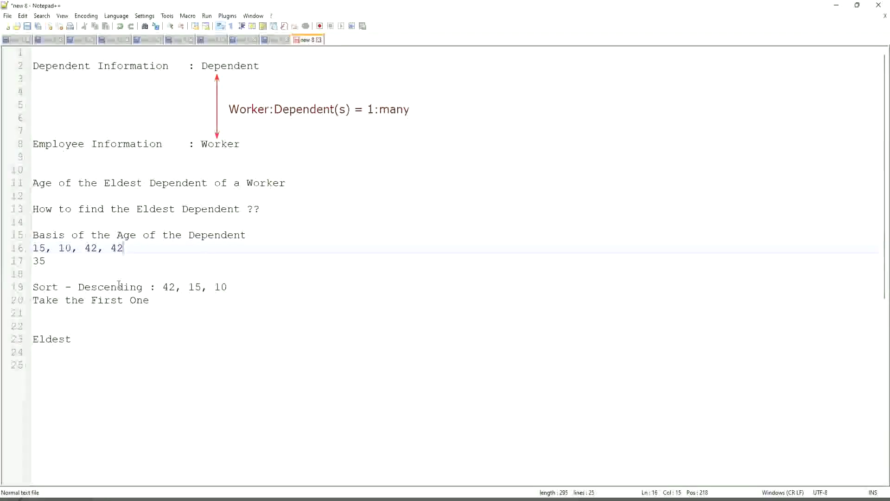
# Step: Change the second 42 to 43 and append 75, 82, giving '15, 10, 42, 43, 75, 82'
pyautogui.press('BackSpace')
pyautogui.write('3, 75, 82')
pyautogui.moveTo(183, 248); pyautogui.dragTo(32, 248)
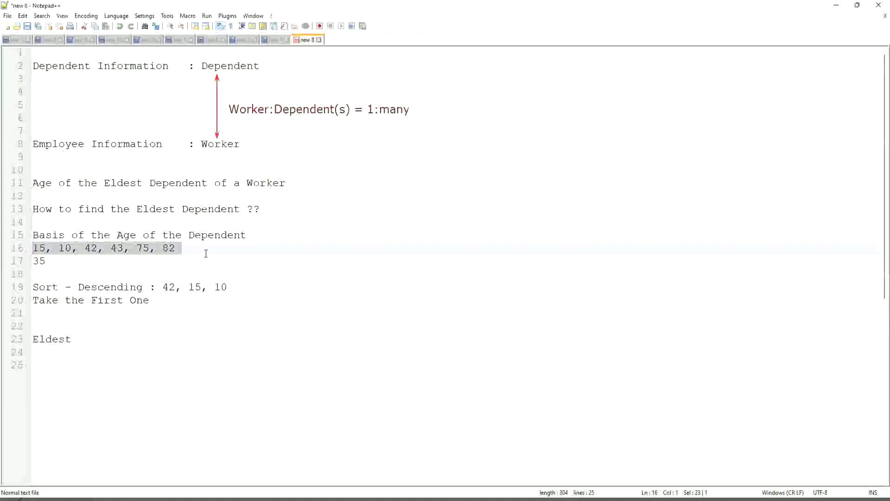
pyautogui.click(73, 278)
# Step: Walk through the ages, highlighting 42 and 43, then the sort and 'Take the First One' lines
pyautogui.click(102, 287)
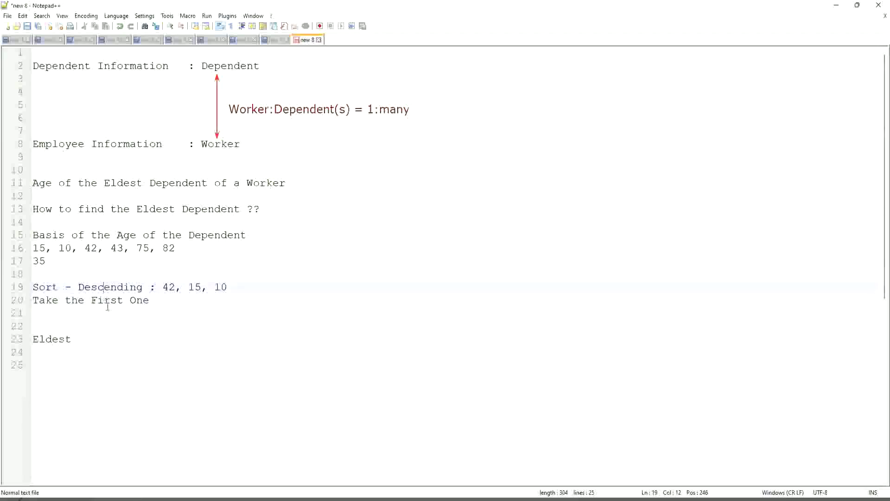
pyautogui.click(113, 281)
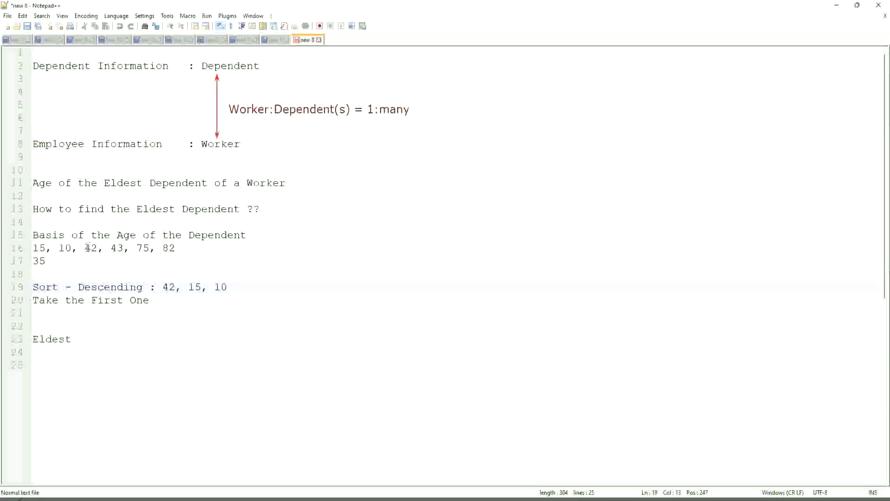
pyautogui.moveTo(85, 248); pyautogui.dragTo(123, 248)
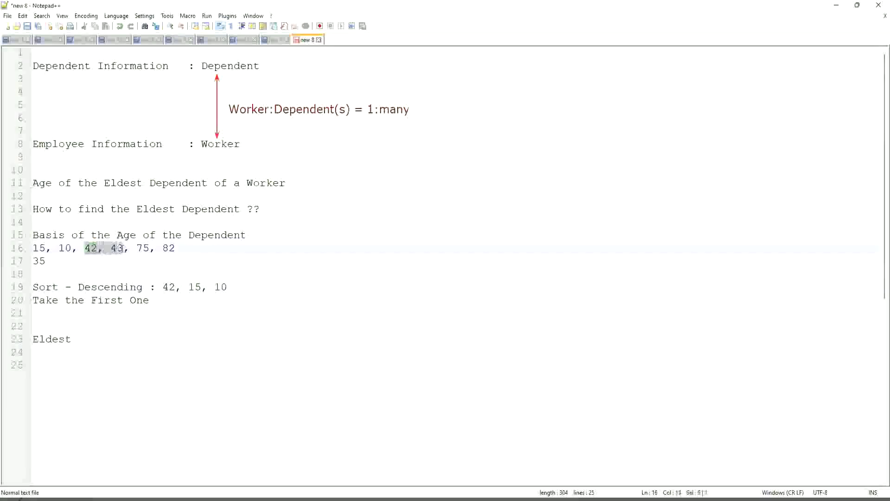
pyautogui.click(117, 251)
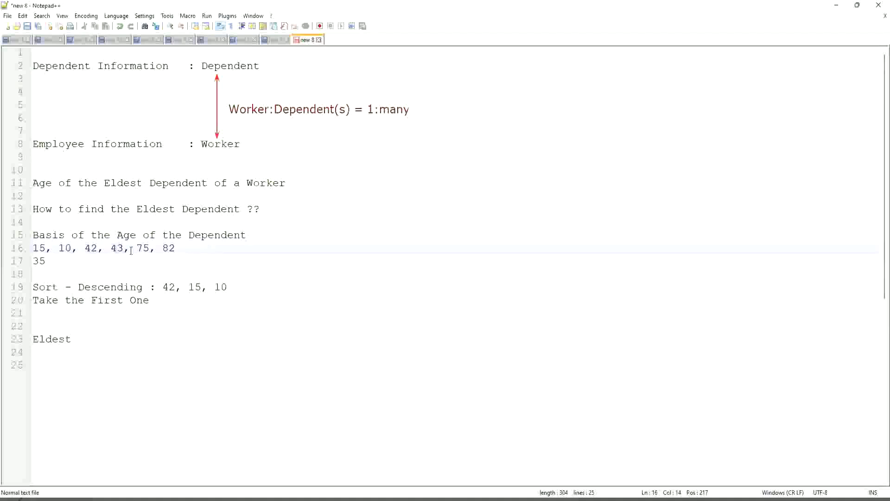
pyautogui.click(91, 249)
pyautogui.moveTo(32, 248); pyautogui.dragTo(183, 249)
pyautogui.click(198, 249)
pyautogui.click(169, 248)
pyautogui.click(103, 247)
pyautogui.click(92, 286)
pyautogui.click(98, 300)
# Step: Highlight the words Worker and Dependent in the mapping lines
pyautogui.doubleClick(209, 144)
pyautogui.doubleClick(227, 65)
pyautogui.click(245, 144)
# Step: Below 'Eldest', add the line 'Extract Single Instance / Lookup Related Value'
pyautogui.click(100, 341)
pyautogui.press('Return')
pyautogui.press('Return')
pyautogui.press('Return')
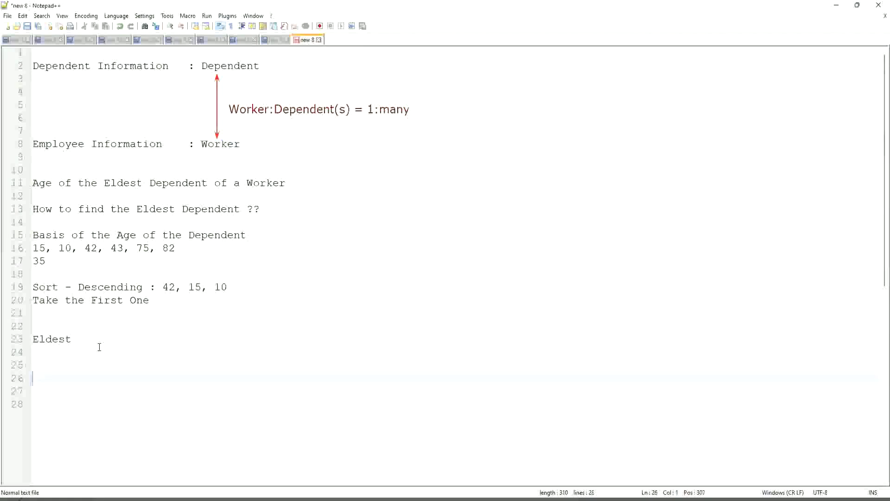
pyautogui.write('Extract Single')
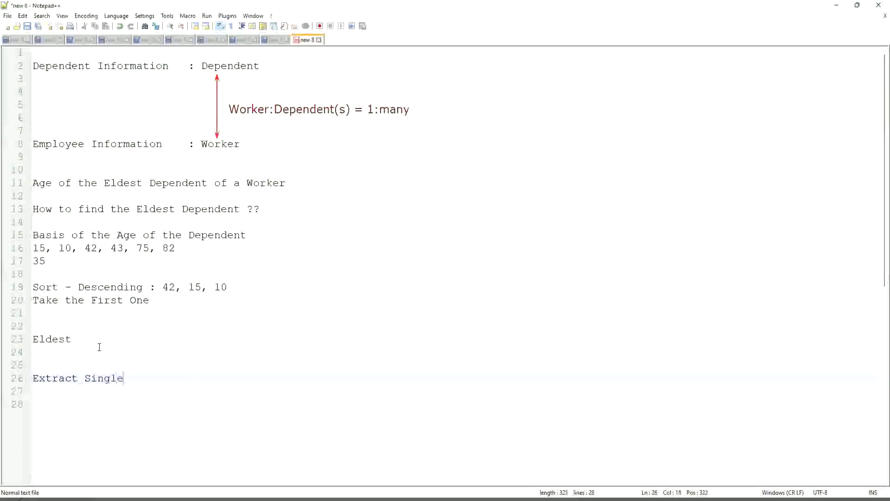
pyautogui.write(' Instance ')
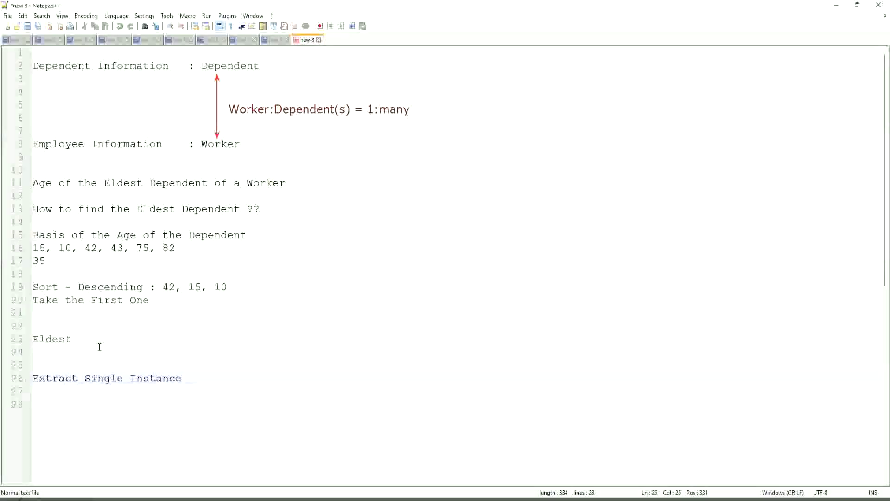
pyautogui.write('/ Lookup Relat')
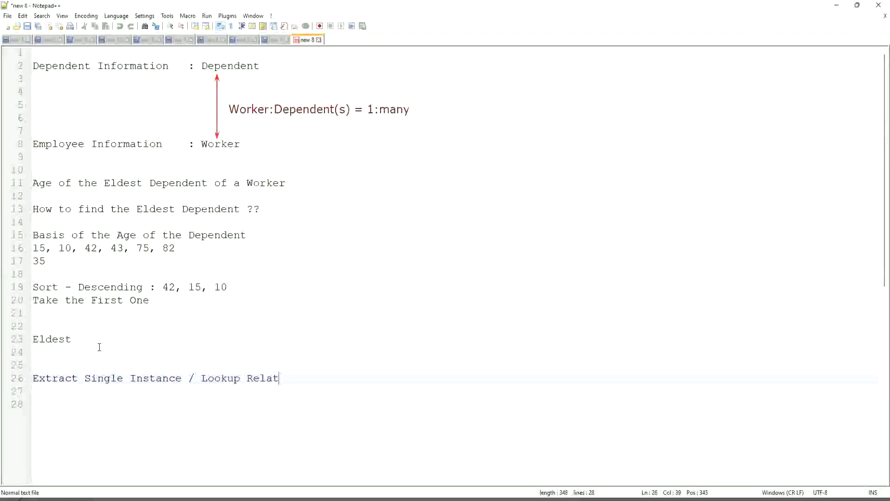
pyautogui.write('ed Value')
# Step: Add the abbreviations '(ESI)' after 'Instance' and '(LRV)' after 'Value'
pyautogui.click(182, 378)
pyautogui.write('(ESI)')
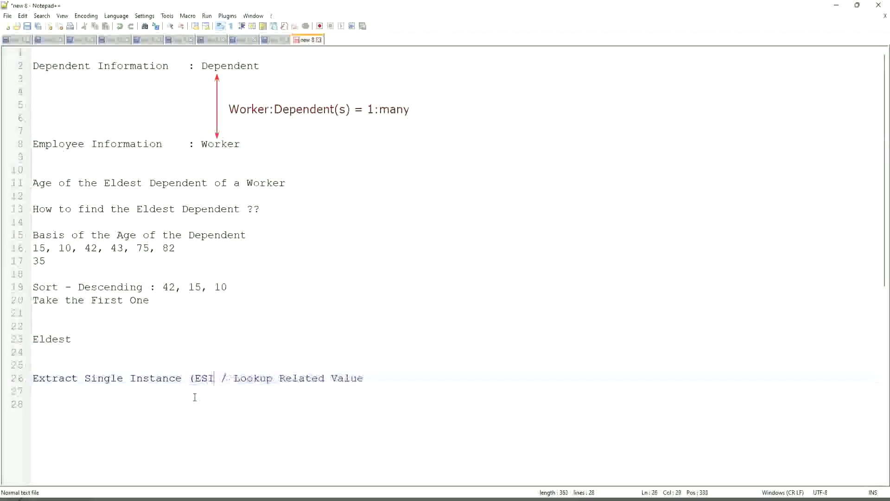
pyautogui.click(384, 378)
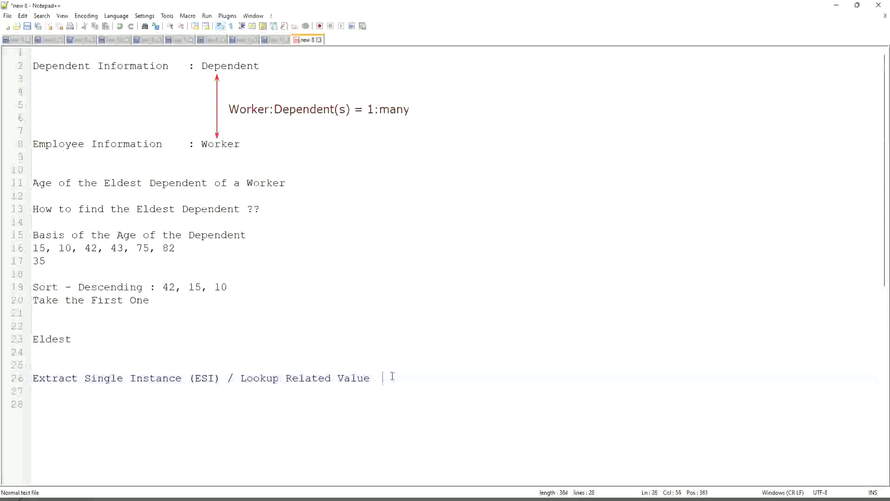
pyautogui.press('BackSpace')
pyautogui.write('(LRV)')
pyautogui.click(408, 343)
pyautogui.click(216, 378)
pyautogui.moveTo(198, 379); pyautogui.dragTo(182, 379)
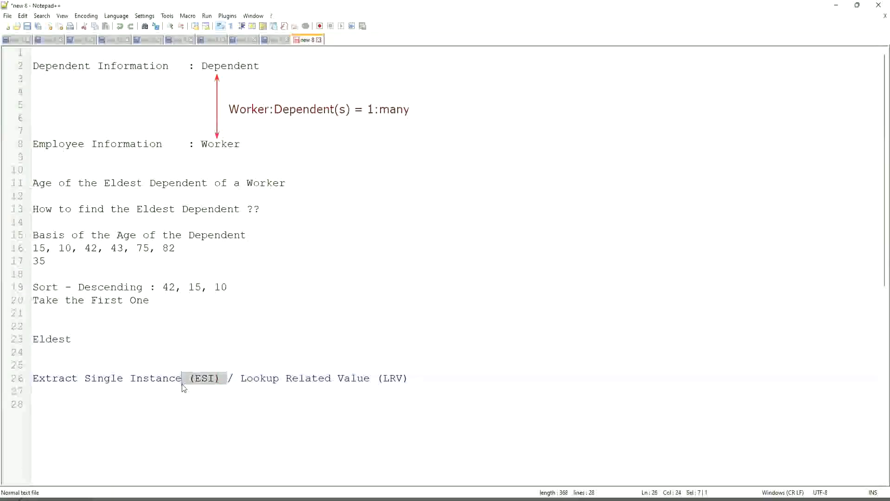
pyautogui.click(218, 379)
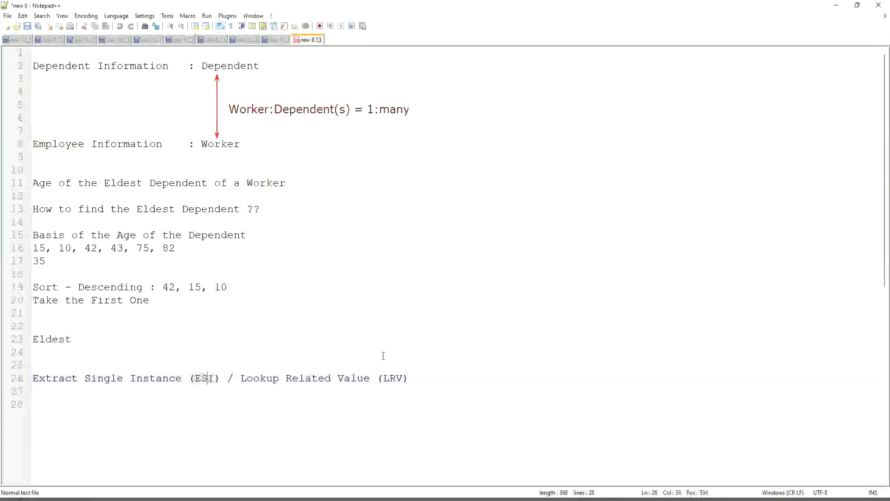
pyautogui.doubleClick(393, 378)
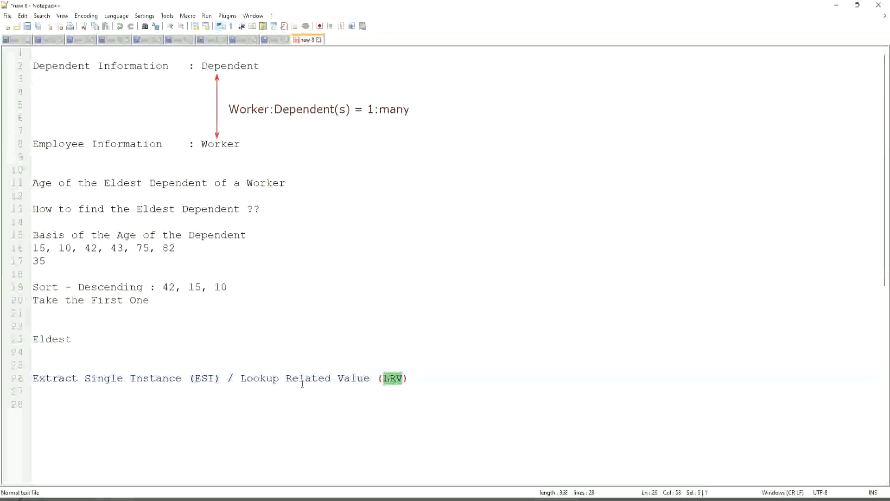
pyautogui.click(98, 379)
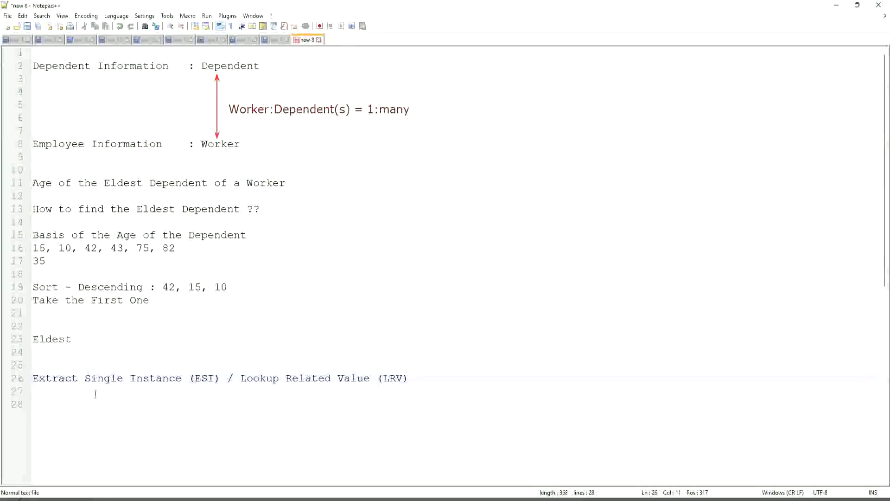
pyautogui.click(142, 378)
pyautogui.moveTo(221, 379); pyautogui.dragTo(9, 368)
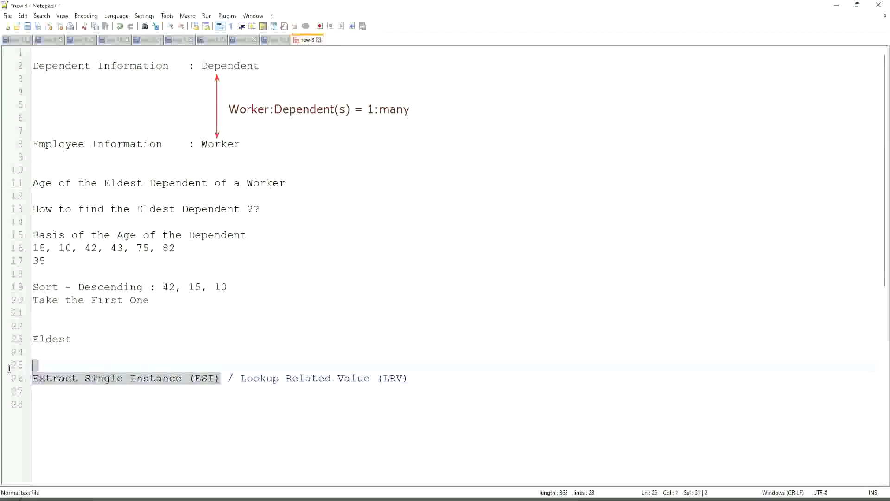
pyautogui.click(130, 378)
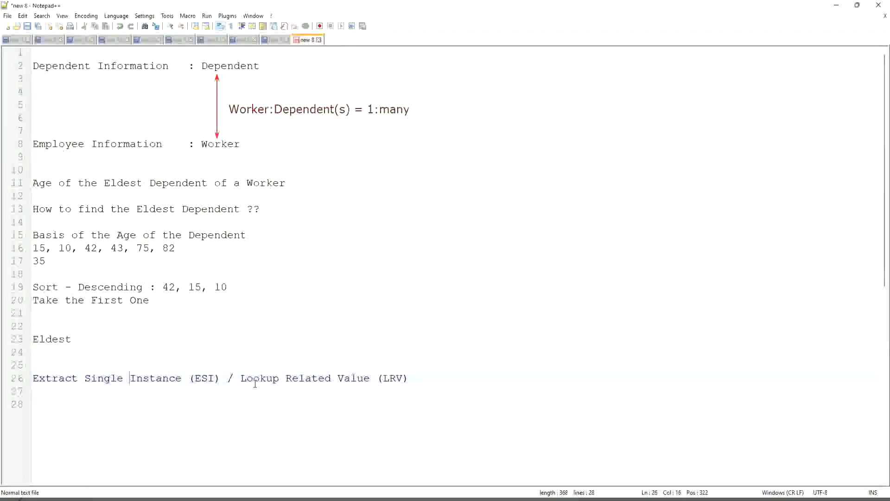
pyautogui.moveTo(240, 378); pyautogui.dragTo(370, 378)
pyautogui.keyDown('shift'); pyautogui.click(437, 379); pyautogui.keyUp('shift')
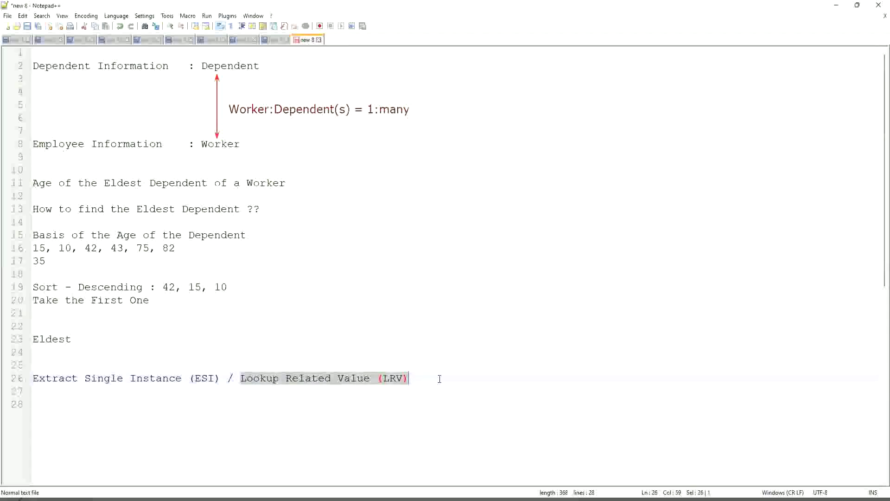
pyautogui.click(410, 326)
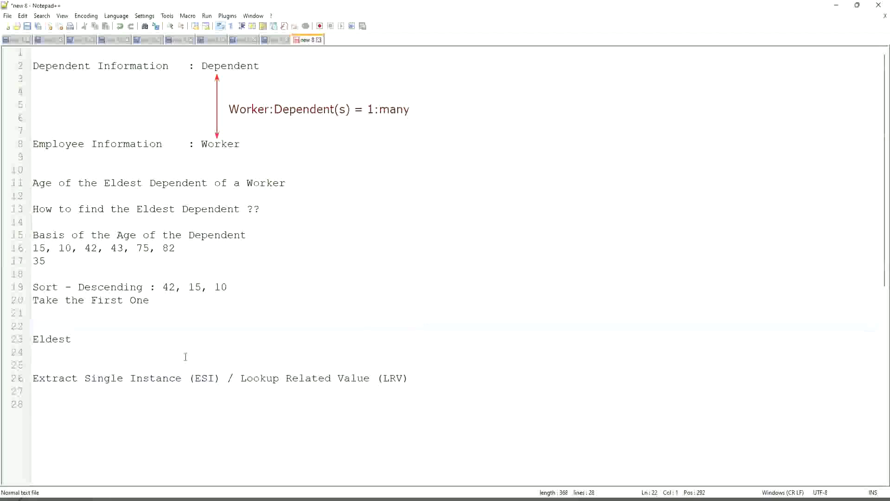
pyautogui.click(167, 357)
pyautogui.click(200, 379)
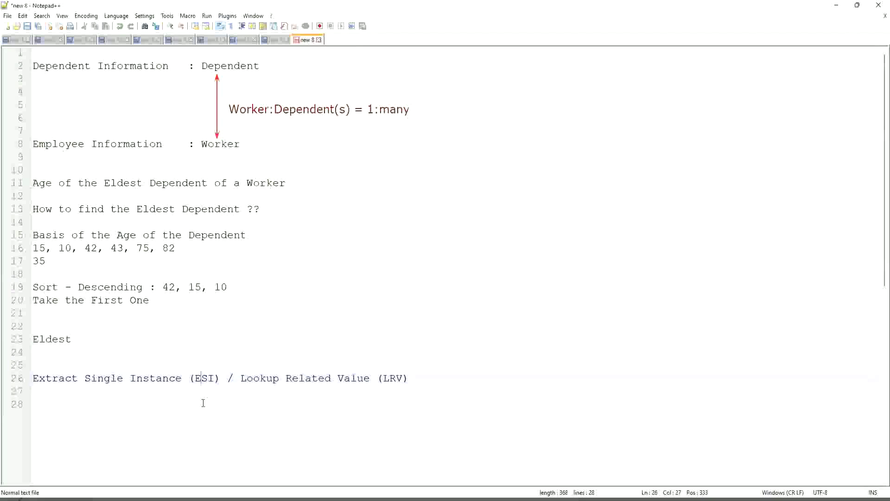